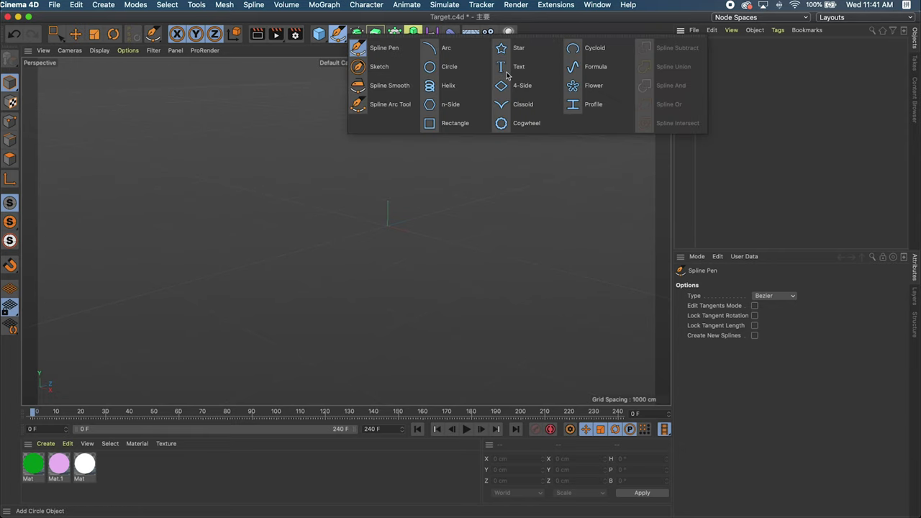
# Create a Text spline object reading 'Text' and select its placeholder text
pyautogui.moveTo(342, 43); pyautogui.dragTo(512, 68)
pyautogui.moveTo(718, 382); pyautogui.dragTo(681, 380)
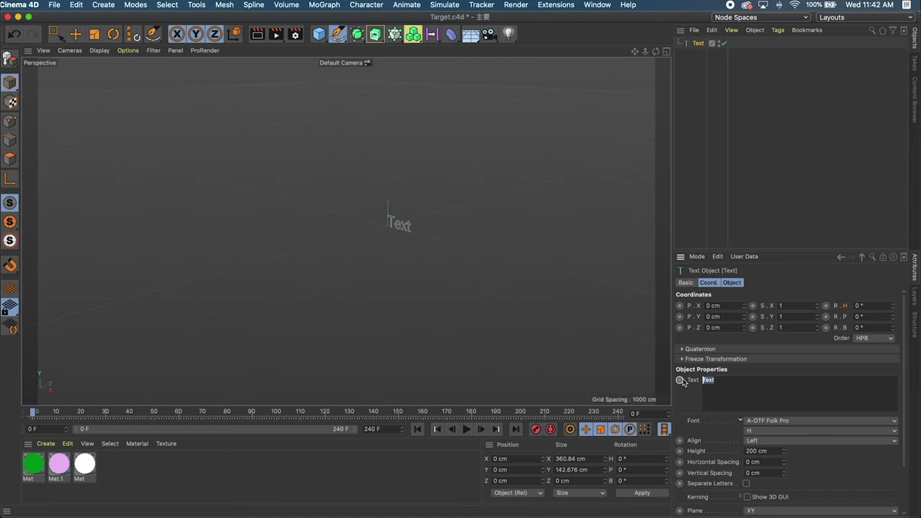
# Clear the placeholder text so the spline reads 'A'
pyautogui.moveTo(719, 382); pyautogui.dragTo(695, 379)
pyautogui.click(765, 390)
pyautogui.moveTo(735, 382); pyautogui.dragTo(693, 382)
pyautogui.press('BackSpace')
# Set the font to Champion HTF-Featherweight, alignment to Middle, and height to 80 cm
pyautogui.click(767, 422)
pyautogui.click(760, 264)
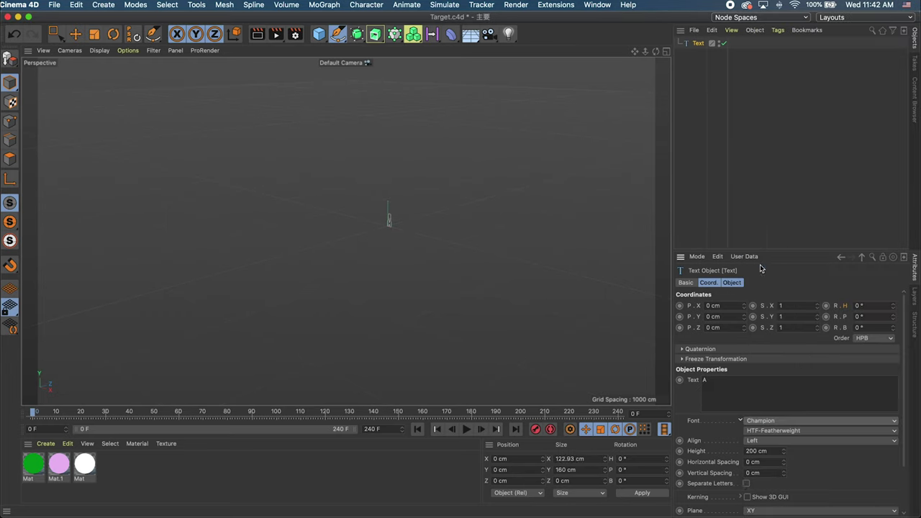
pyautogui.click(766, 440)
pyautogui.click(769, 462)
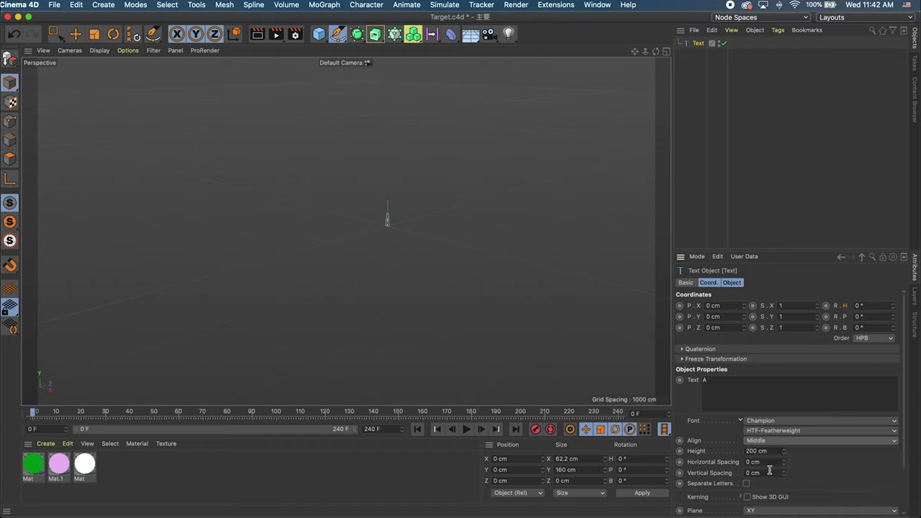
pyautogui.write('8')
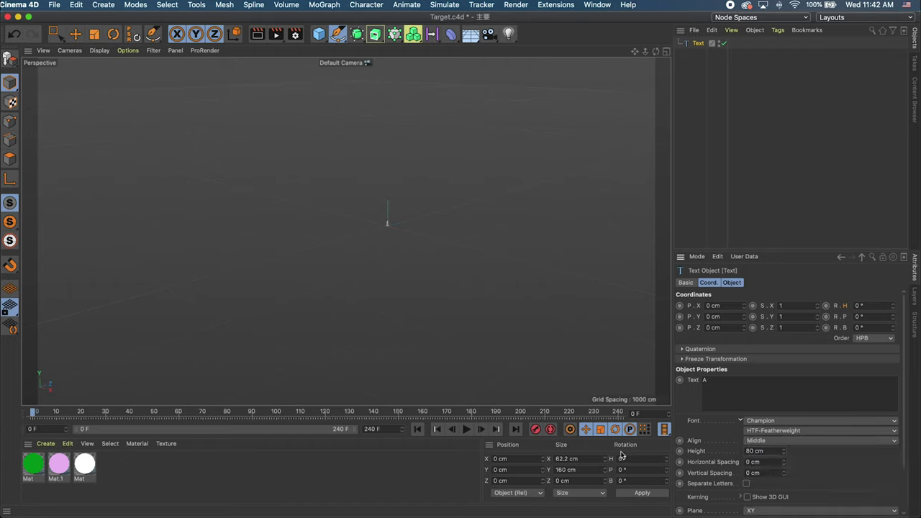
pyautogui.click(691, 126)
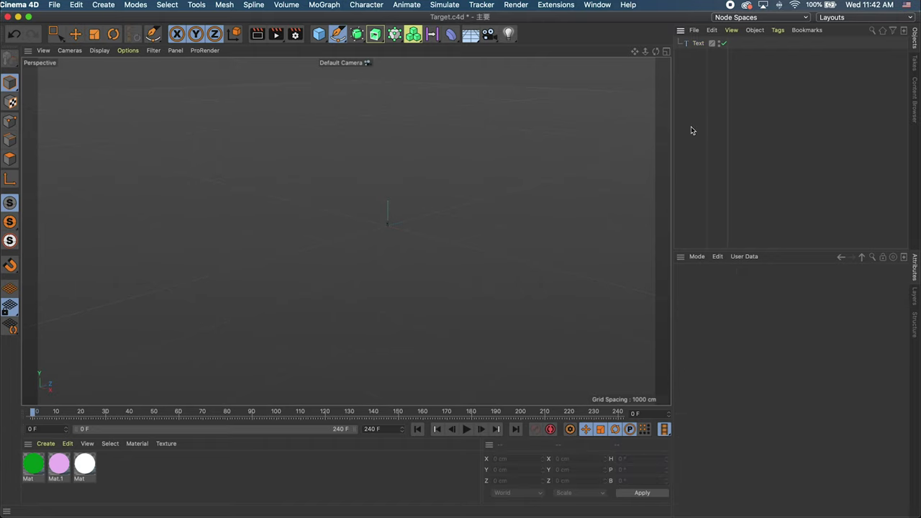
# Add a Loft object, nest the Text spline under it, and apply the material
pyautogui.click(375, 33)
pyautogui.click(392, 90)
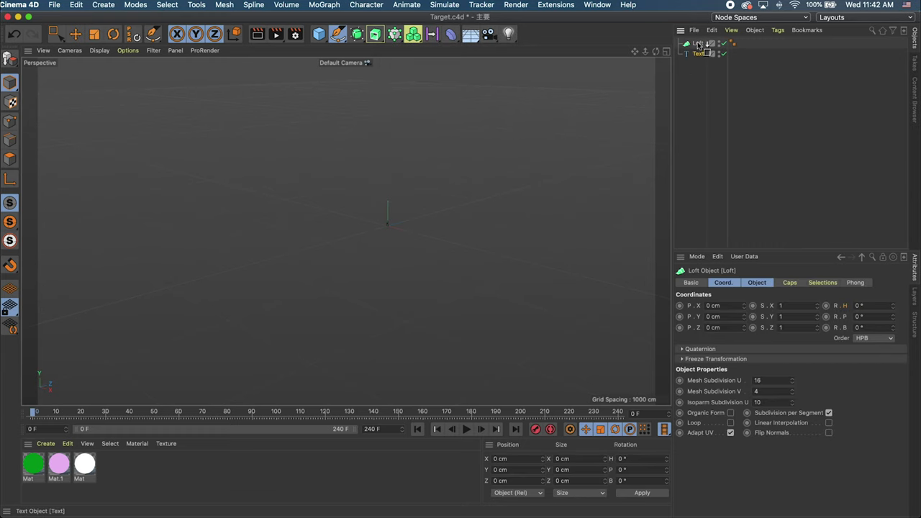
pyautogui.moveTo(698, 45); pyautogui.dragTo(698, 45)
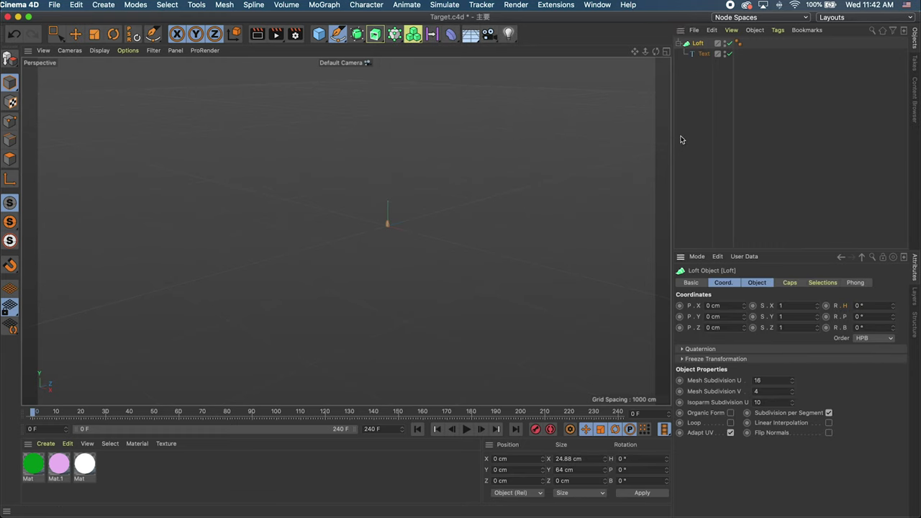
pyautogui.moveTo(695, 53); pyautogui.dragTo(700, 44)
pyautogui.click(682, 45)
pyautogui.click(700, 45)
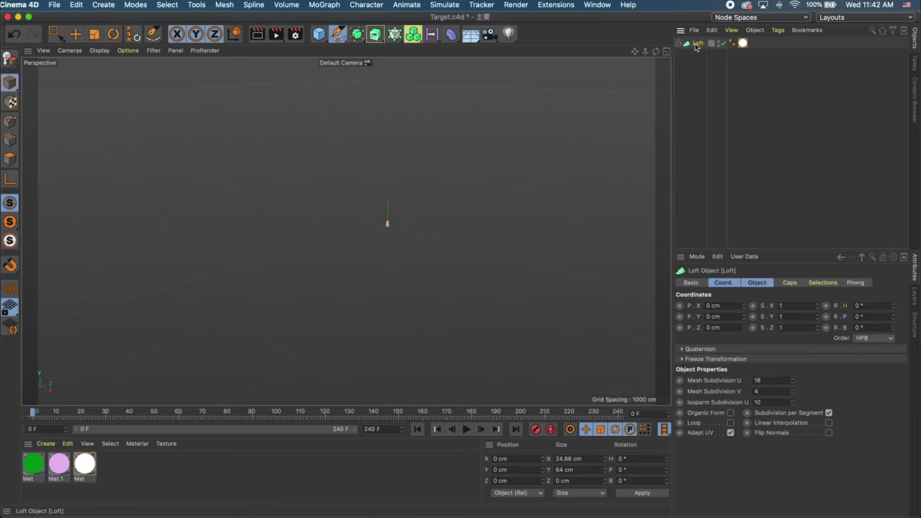
pyautogui.click(686, 44)
# Set the Text spline's plane to XZ and select the Loft
pyautogui.click(704, 53)
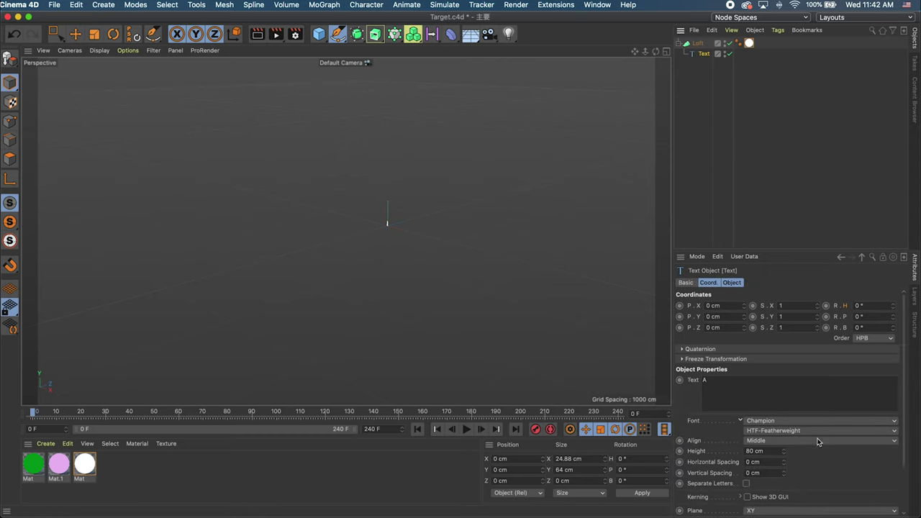
pyautogui.scroll(-2, 819, 512)
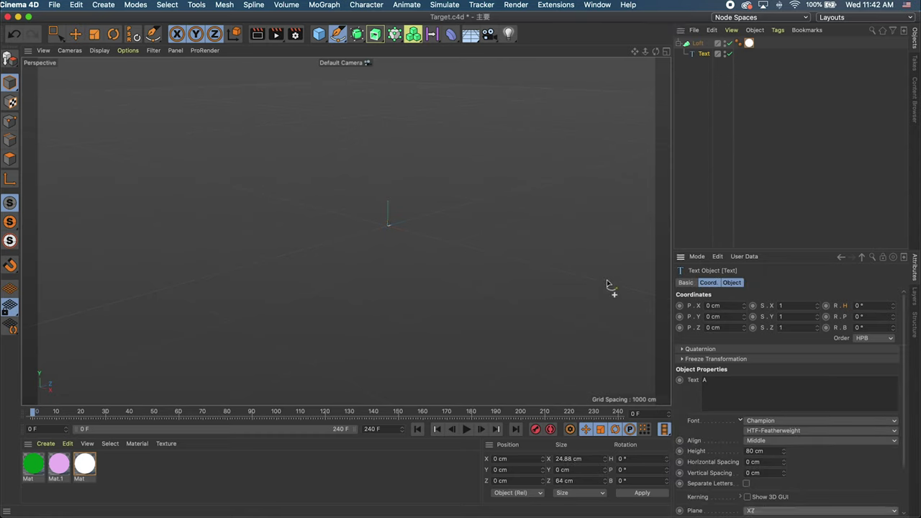
pyautogui.click(74, 33)
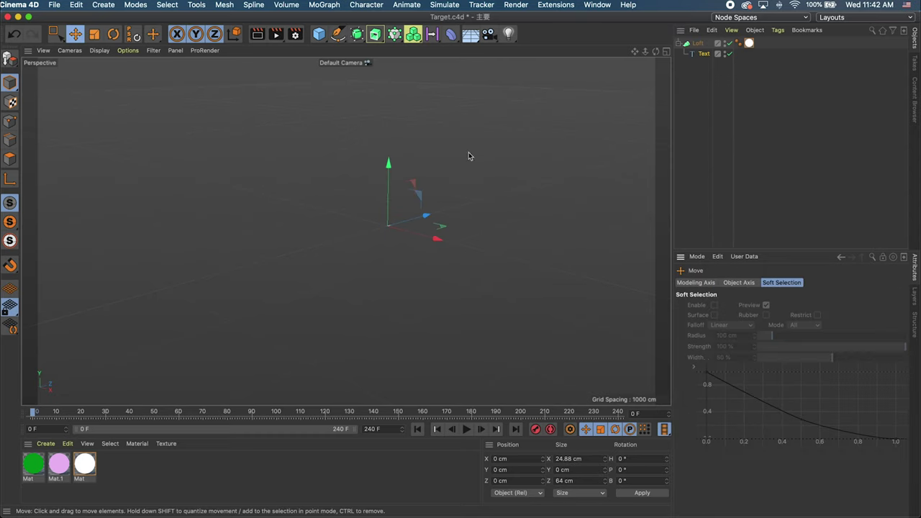
pyautogui.click(685, 166)
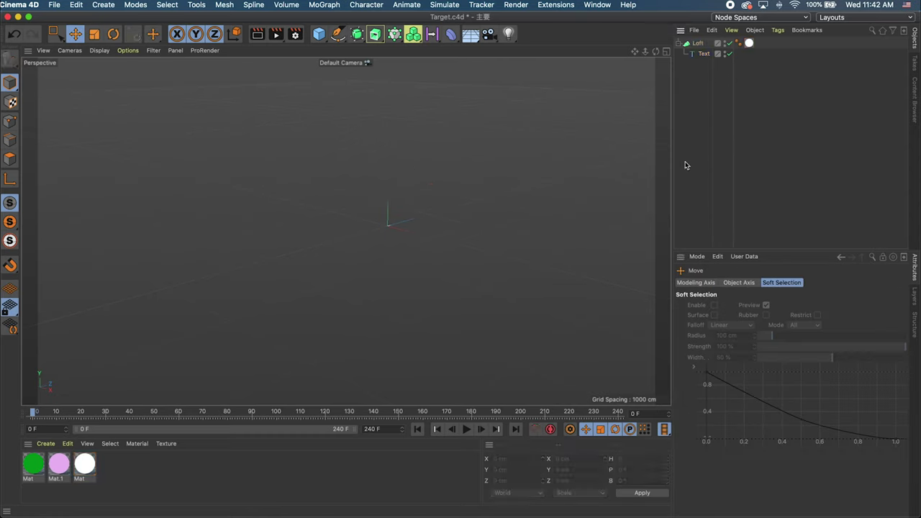
pyautogui.click(679, 43)
pyautogui.click(694, 44)
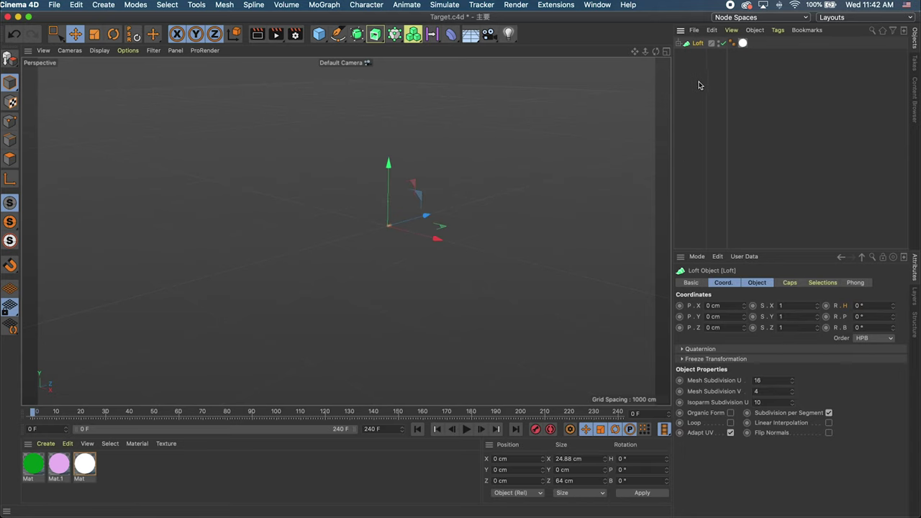
# Wrap the Loft in a Cloner in Grid Array mode with counts 24, 1, 12
pyautogui.keyDown('alt'); pyautogui.click(394, 33); pyautogui.keyUp('alt')
pyautogui.click(698, 53)
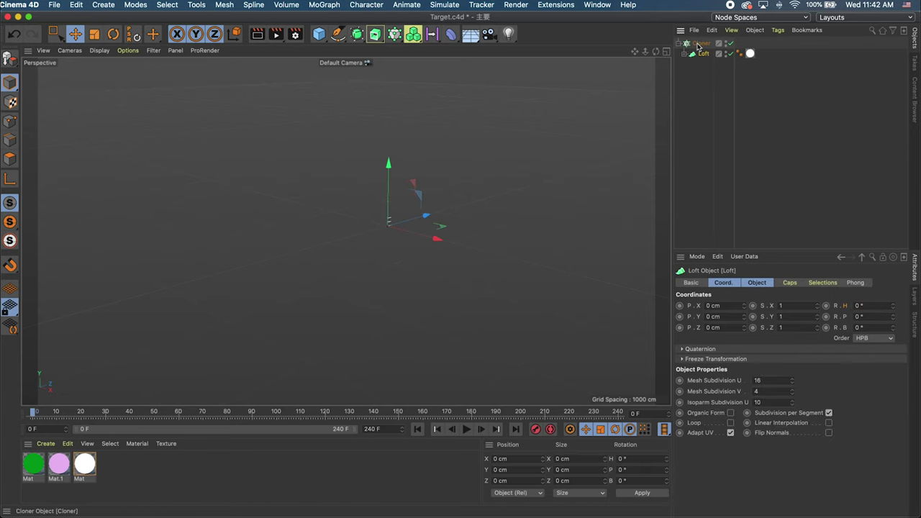
pyautogui.click(700, 43)
pyautogui.click(731, 380)
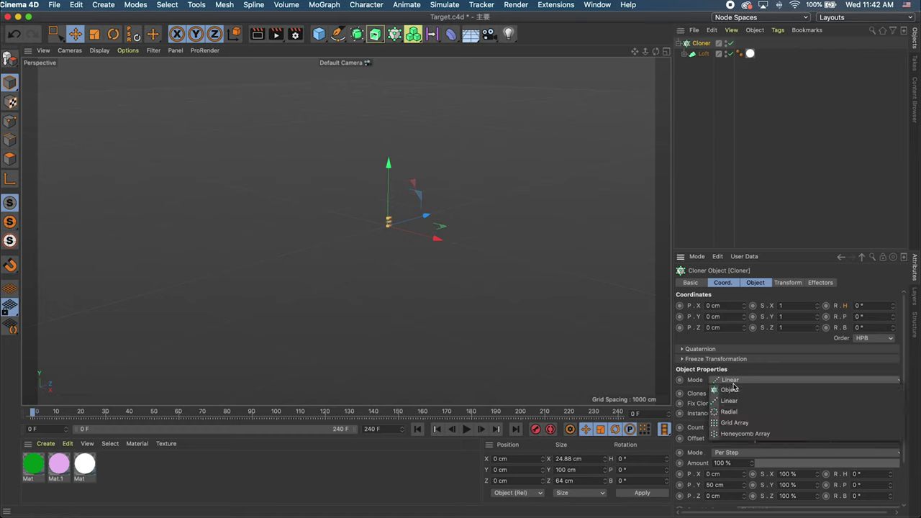
pyautogui.click(737, 424)
pyautogui.doubleClick(718, 427)
pyautogui.write('24')
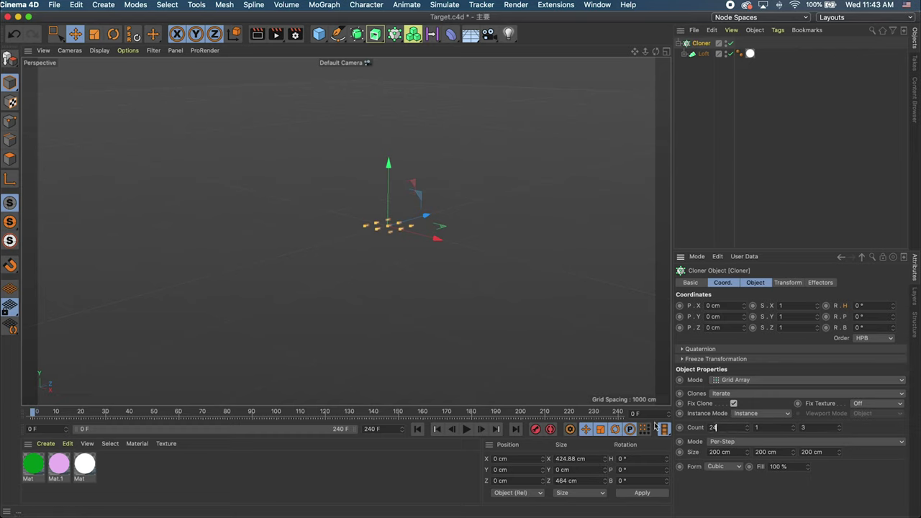
pyautogui.press('Return')
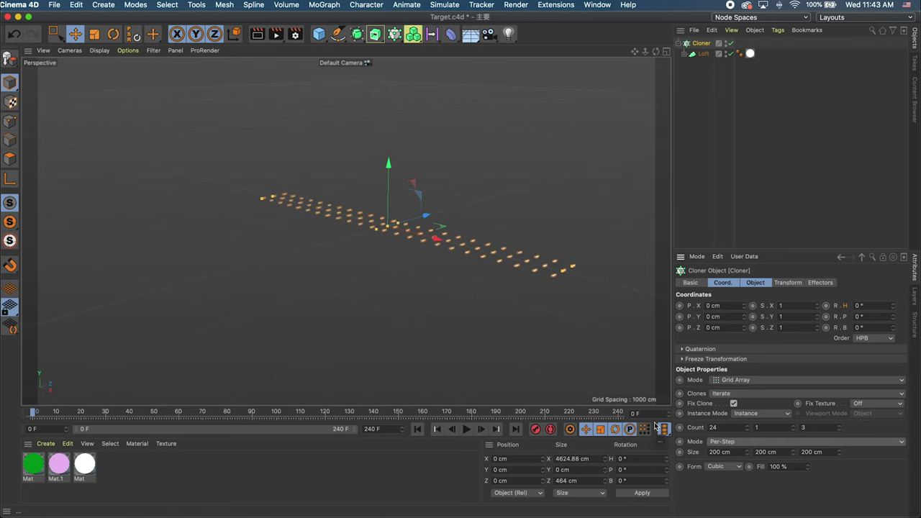
pyautogui.doubleClick(805, 427)
pyautogui.write('12')
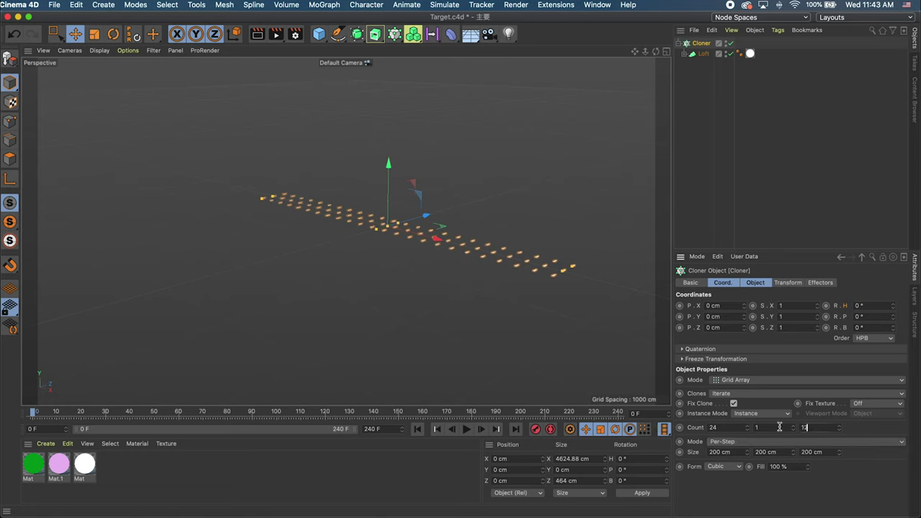
pyautogui.press('Return')
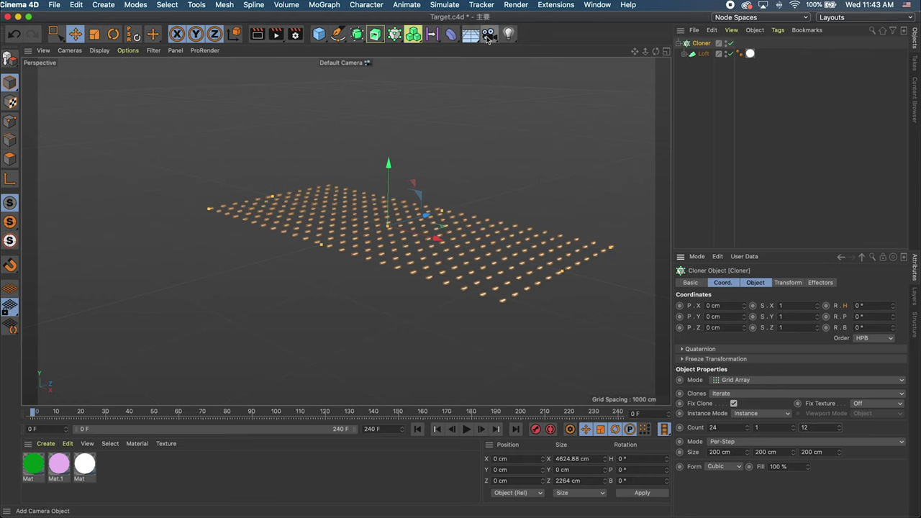
# Add a Top-projection camera, view through it, and frame the 24 × 12 grid
pyautogui.click(487, 34)
pyautogui.click(776, 283)
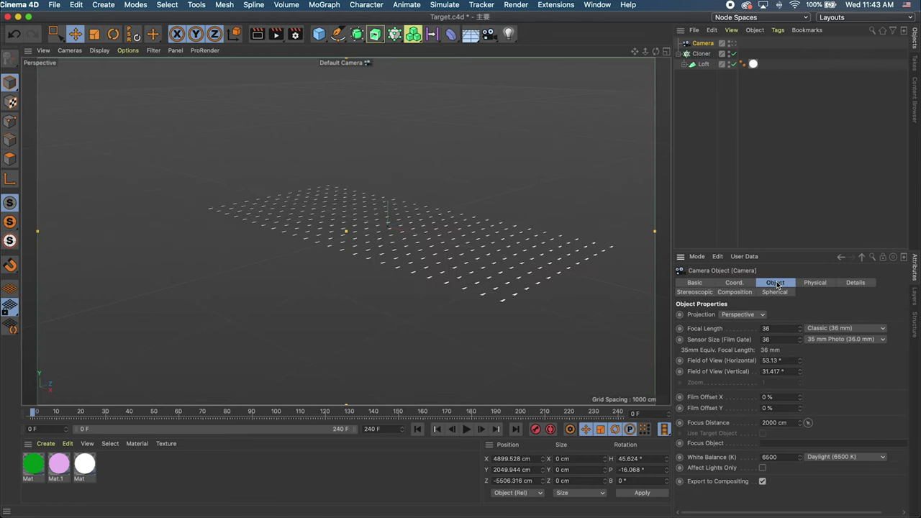
pyautogui.click(748, 317)
pyautogui.click(741, 381)
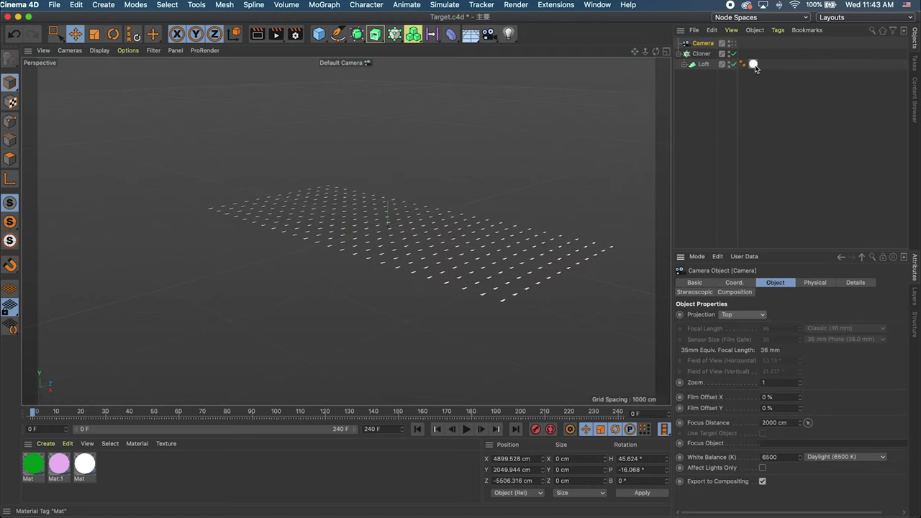
pyautogui.click(732, 43)
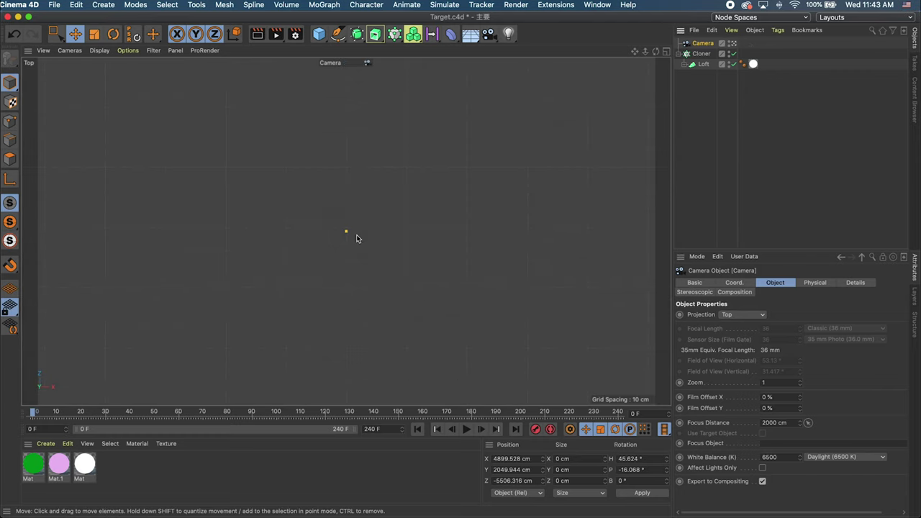
pyautogui.scroll(-10, 388, 241)
pyautogui.keyDown('alt'); pyautogui.moveTo(361, 151); pyautogui.dragTo(406, 274, button='middle'); pyautogui.keyUp('alt')
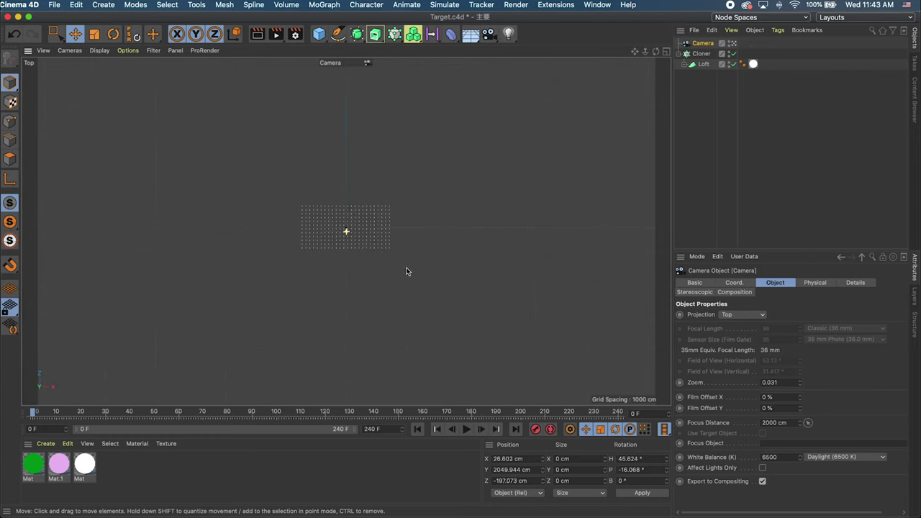
pyautogui.scroll(6, 406, 274)
pyautogui.scroll(-1, 405, 274)
pyautogui.click(697, 149)
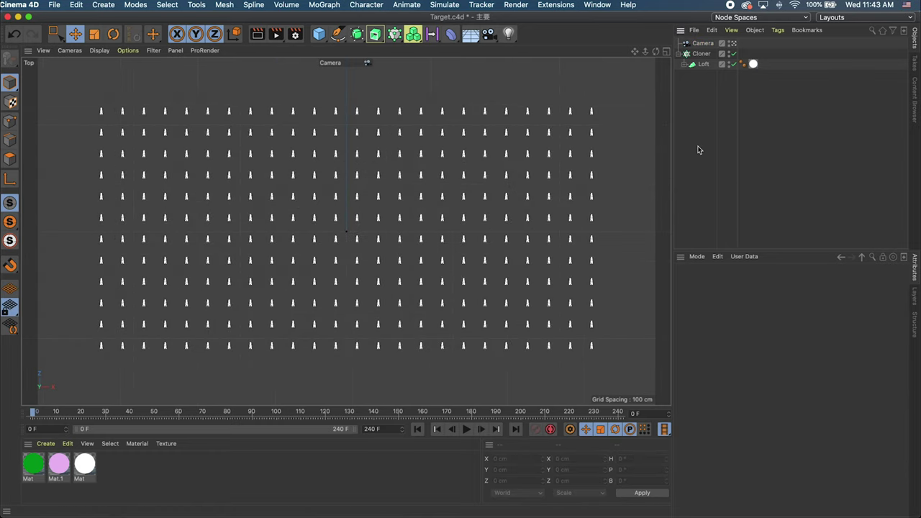
# Copy the Loft outside the Cloner as a standalone arrow
pyautogui.click(680, 54)
pyautogui.click(679, 54)
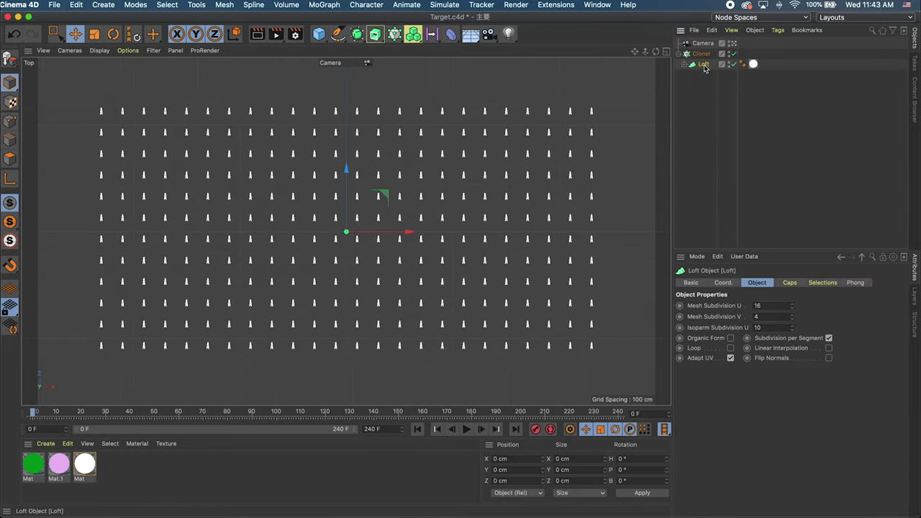
pyautogui.keyDown('ctrl'); pyautogui.moveTo(692, 64); pyautogui.dragTo(708, 89); pyautogui.keyUp('ctrl')
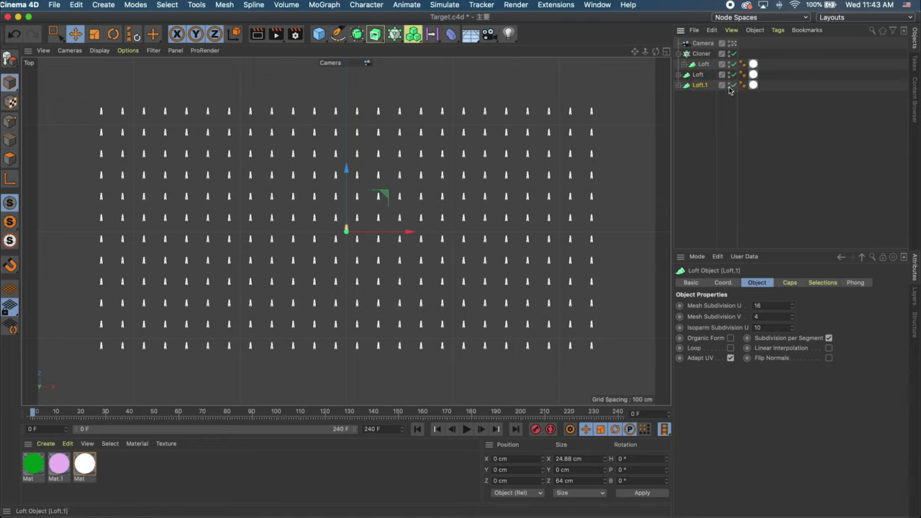
pyautogui.click(686, 97)
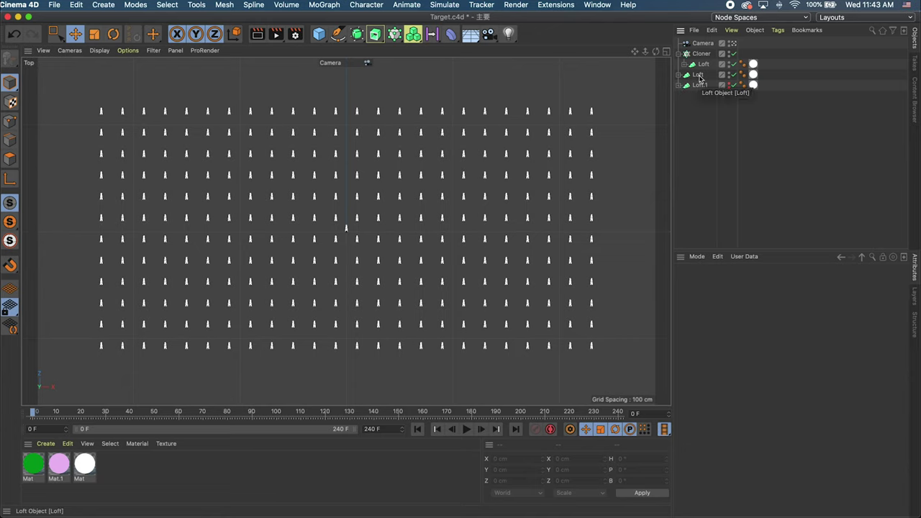
# Convert the standalone Loft into an editable polygon object
pyautogui.click(698, 75)
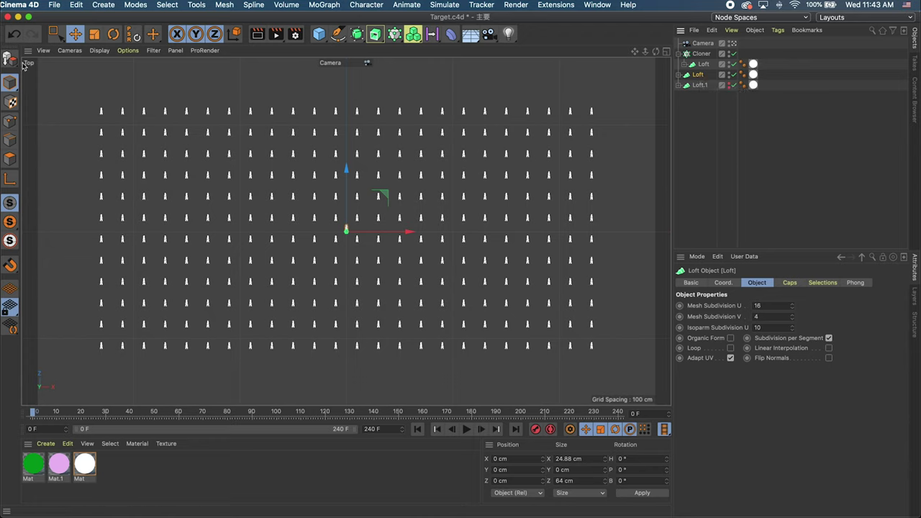
pyautogui.hotkey('alt', 'g')
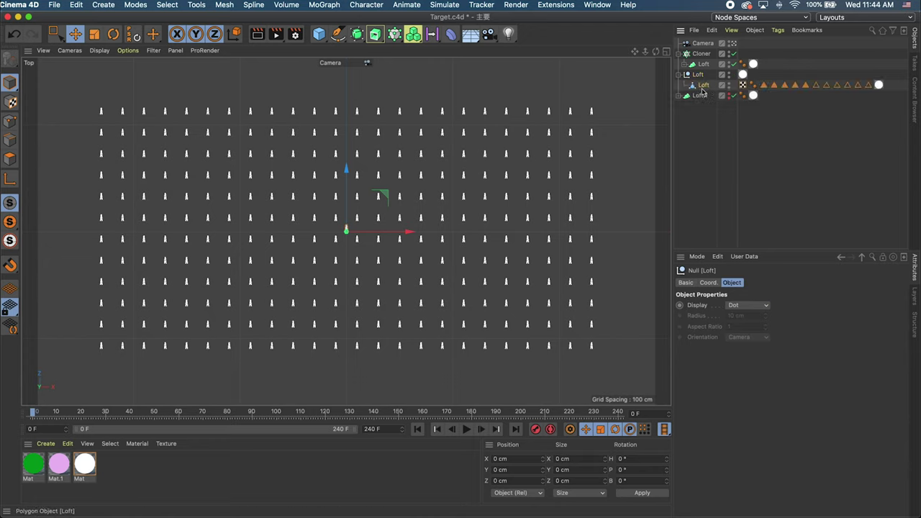
pyautogui.click(701, 84)
pyautogui.click(698, 76)
pyautogui.hotkey('ctrl', 'z')
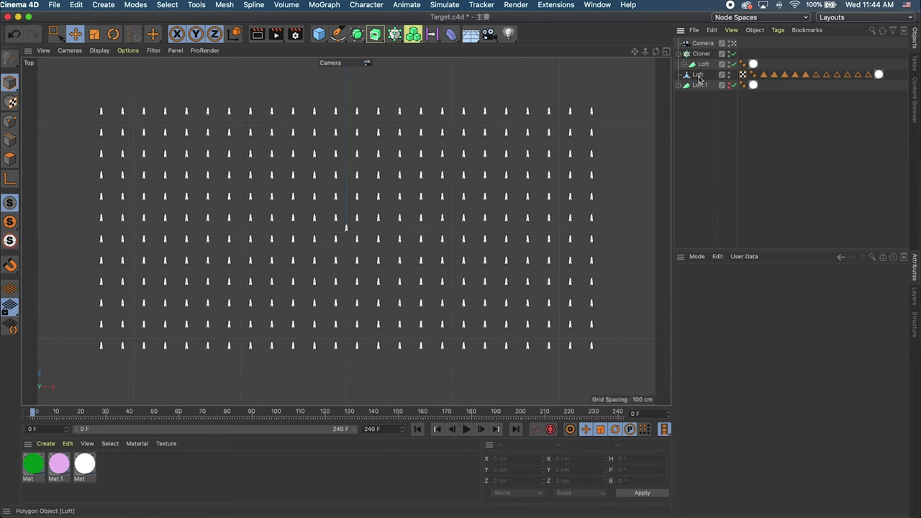
pyautogui.hotkey('ctrl', 'z')
pyautogui.hotkey('ctrl', 'z')
# Make the cloned Loft editable, place it directly under the Cloner, and delete the empty null
pyautogui.hotkey('alt', 'g')
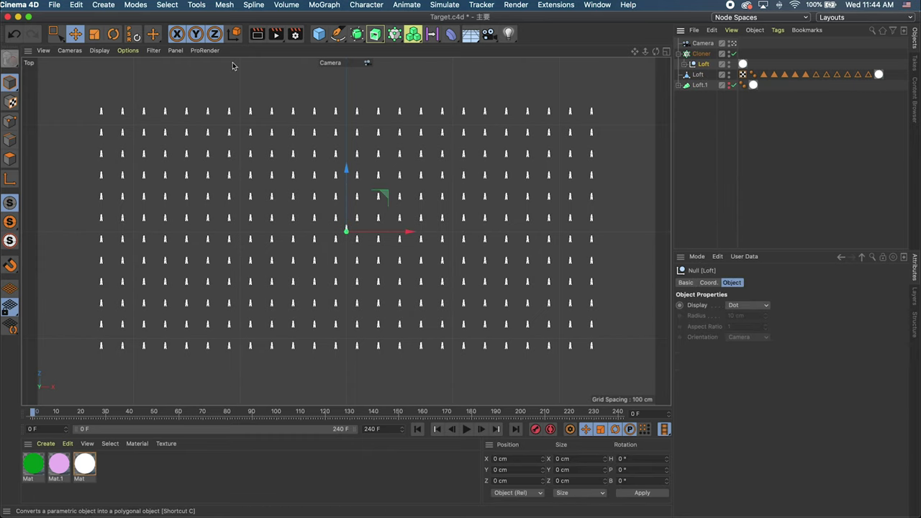
pyautogui.moveTo(705, 76); pyautogui.dragTo(701, 62)
pyautogui.click(703, 75)
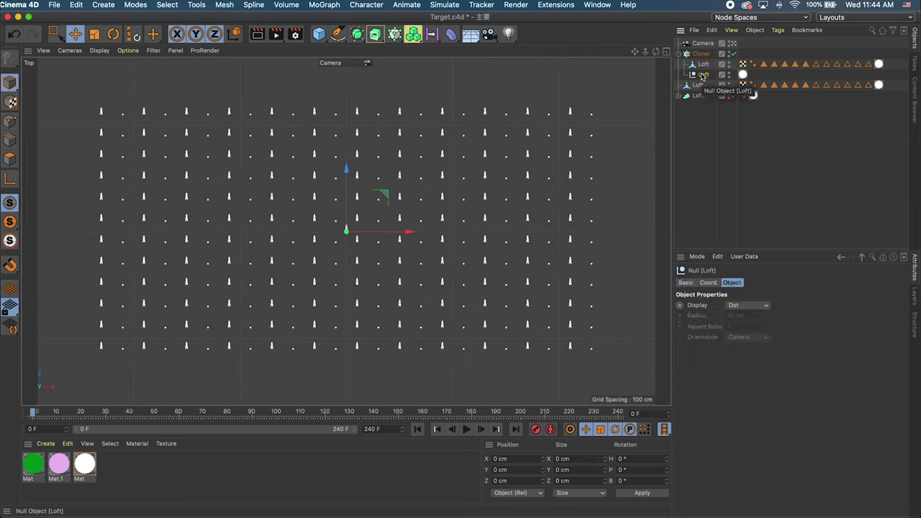
pyautogui.press('Delete')
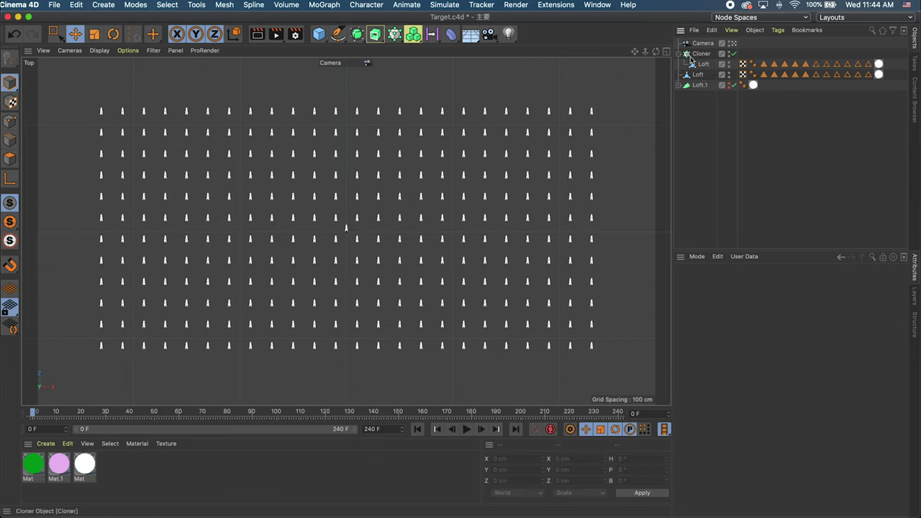
pyautogui.click(700, 54)
# Add a Target effector with the standalone Loft arrow as its Target Object
pyautogui.click(324, 5)
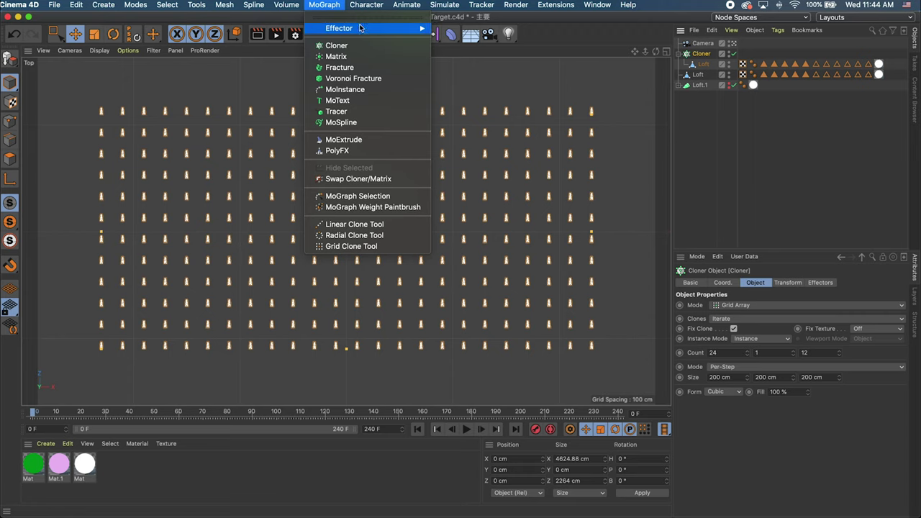
pyautogui.moveTo(339, 28)
pyautogui.click(463, 178)
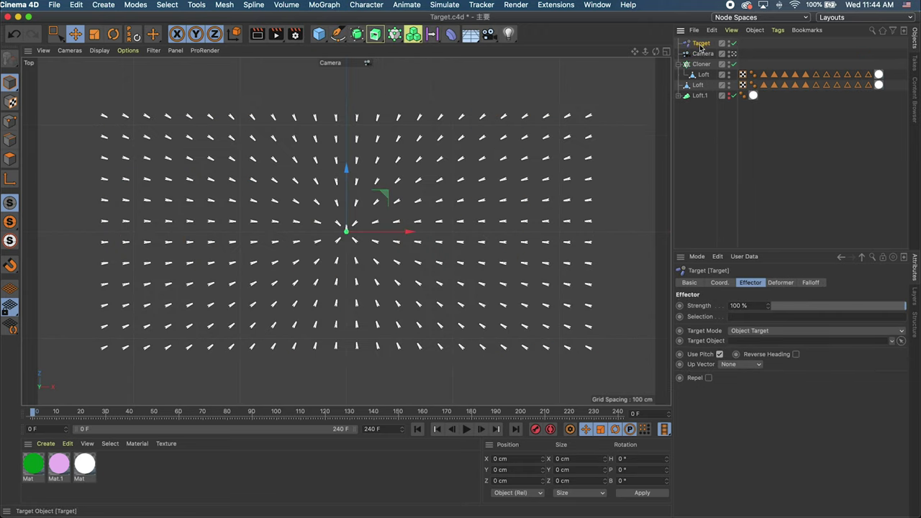
pyautogui.moveTo(698, 85)
pyautogui.mouseDown()
pyautogui.moveTo(763, 323)
pyautogui.moveTo(750, 344)
pyautogui.mouseUp()
pyautogui.click(699, 155)
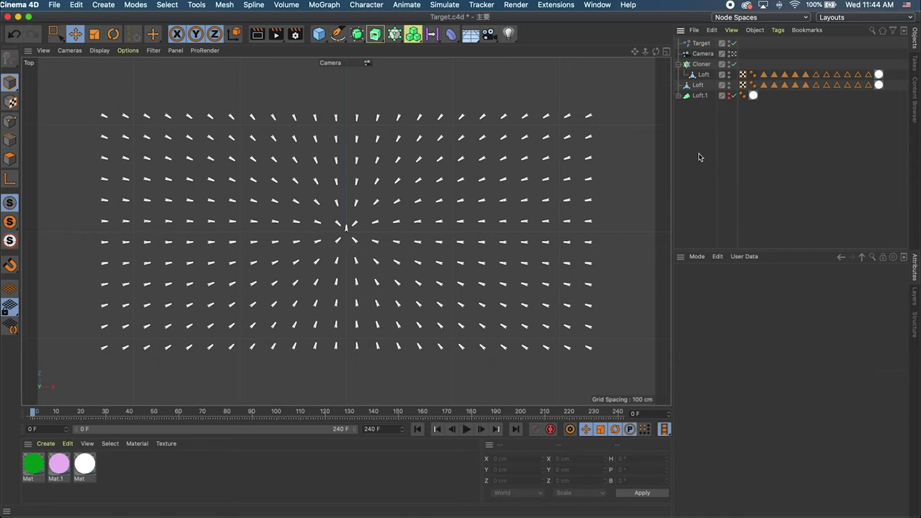
pyautogui.click(698, 85)
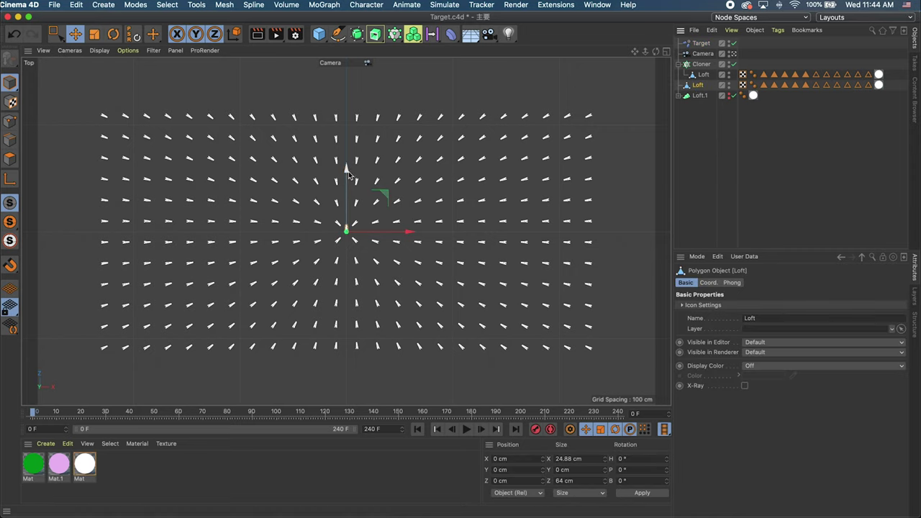
# Move the target arrow to X -2557 cm, Z 1392 cm, past the grid's top-left corner
pyautogui.moveTo(349, 171); pyautogui.dragTo(348, 72)
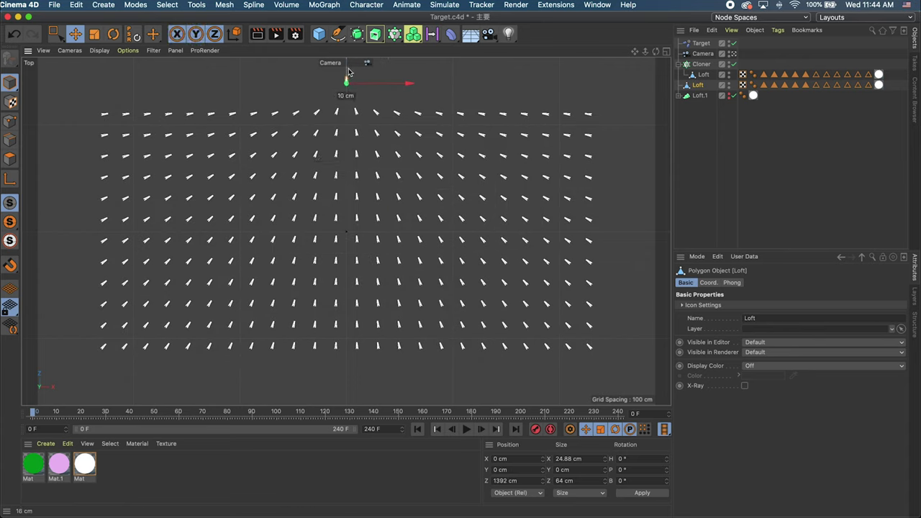
pyautogui.moveTo(407, 83); pyautogui.dragTo(139, 88)
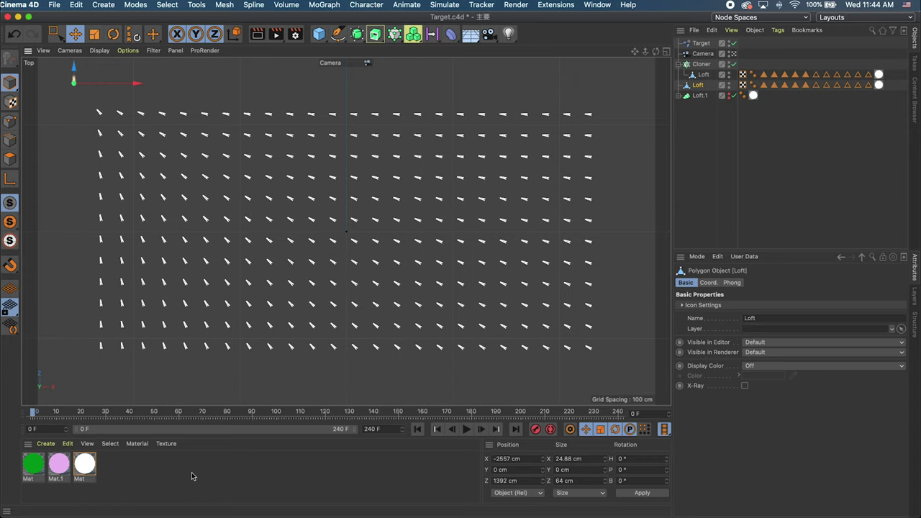
# Turn the target arrow to -90° heading and keyframe its X position at frame 0
pyautogui.click(707, 283)
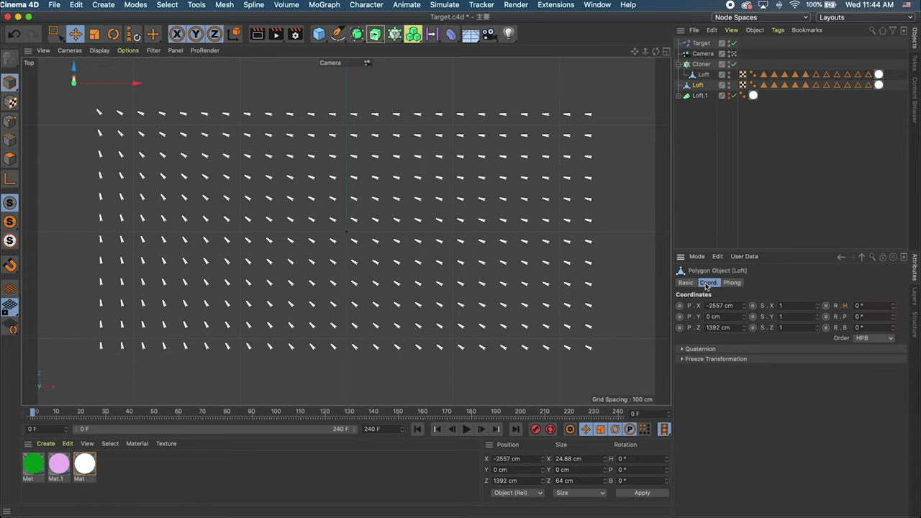
pyautogui.click(869, 309)
pyautogui.press('Return')
pyautogui.click(679, 306)
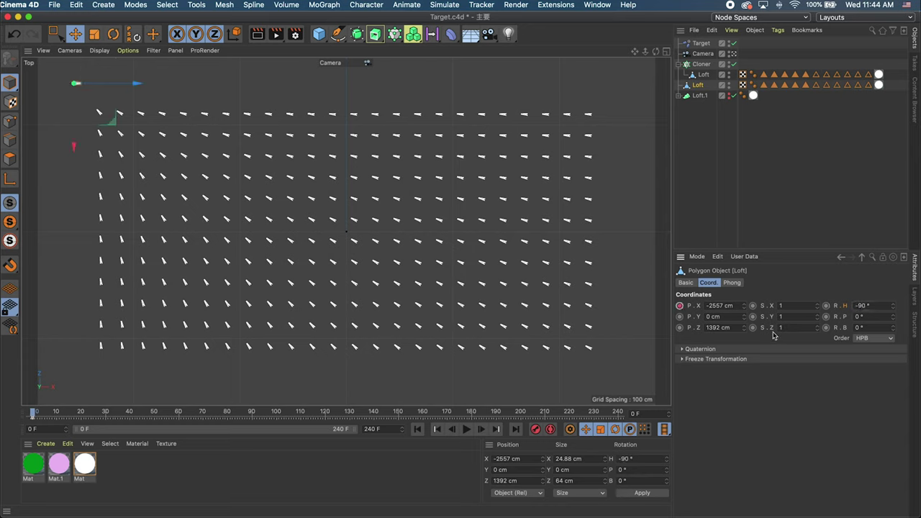
# Move the target arrow to X 2643 cm at frame 30
pyautogui.click(106, 416)
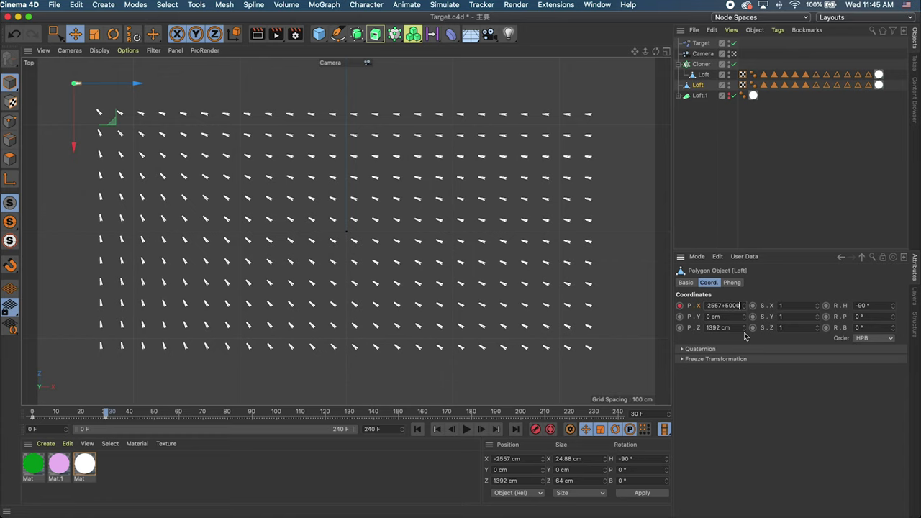
pyautogui.press('Return')
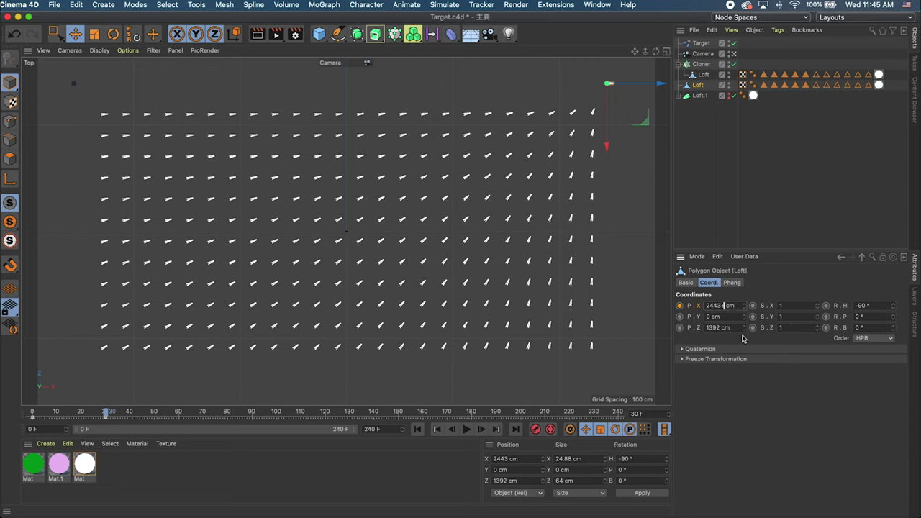
pyautogui.press('Return')
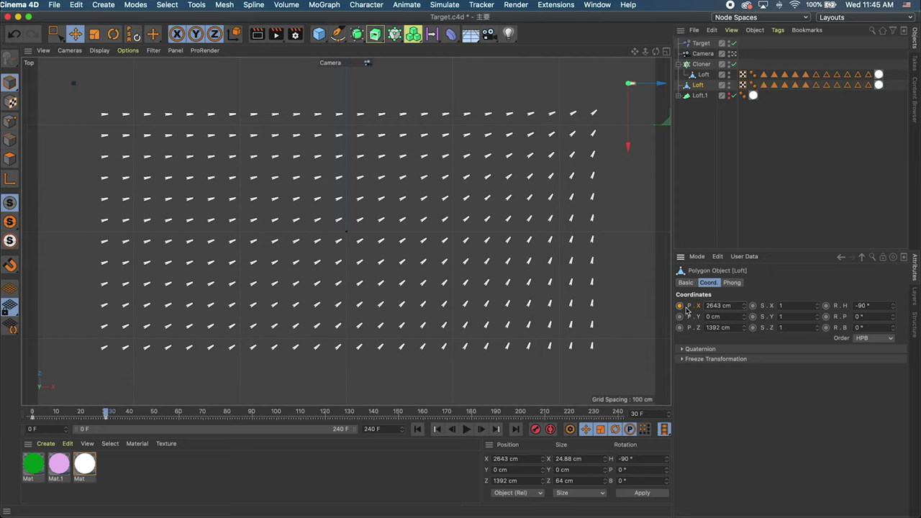
pyautogui.click(153, 416)
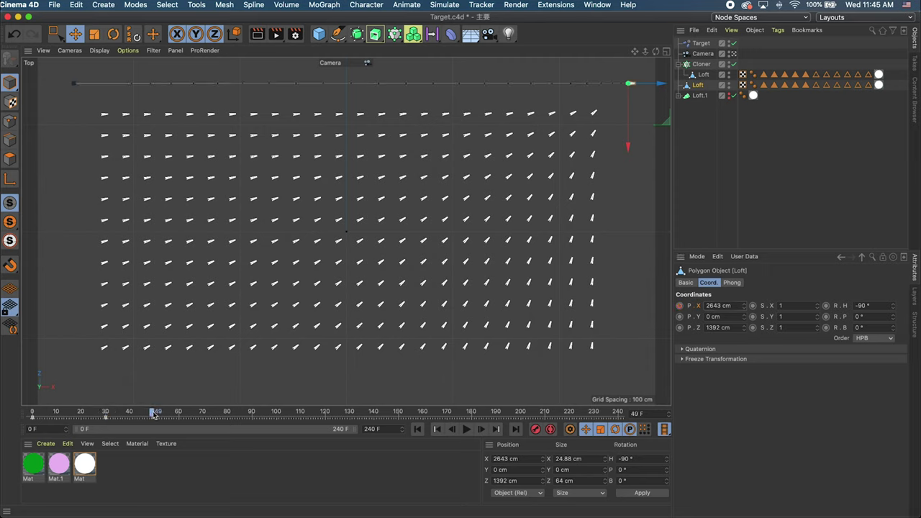
pyautogui.click(156, 416)
# Key X and heading at frame 50, then at frame 60 set heading -180° and key Z
pyautogui.click(679, 306)
pyautogui.click(826, 306)
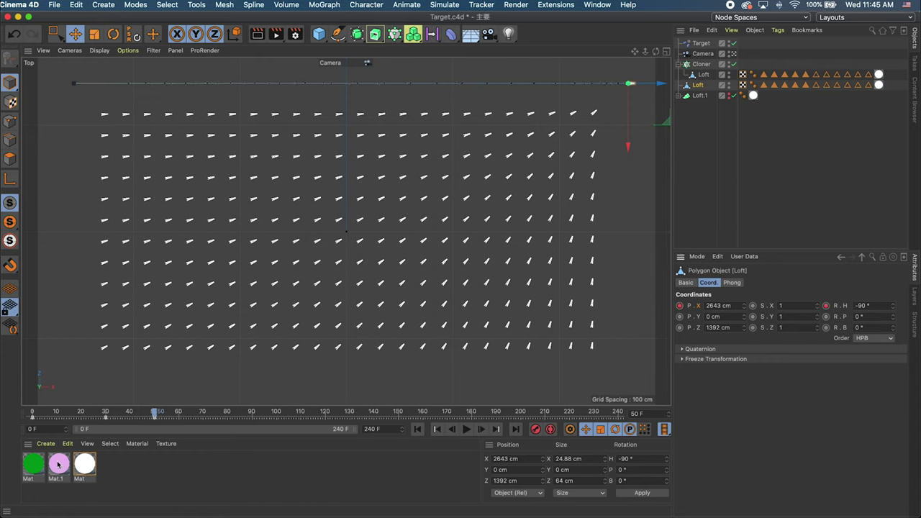
pyautogui.click(180, 417)
pyautogui.moveTo(866, 304); pyautogui.dragTo(848, 307)
pyautogui.write('0')
pyautogui.press('Return')
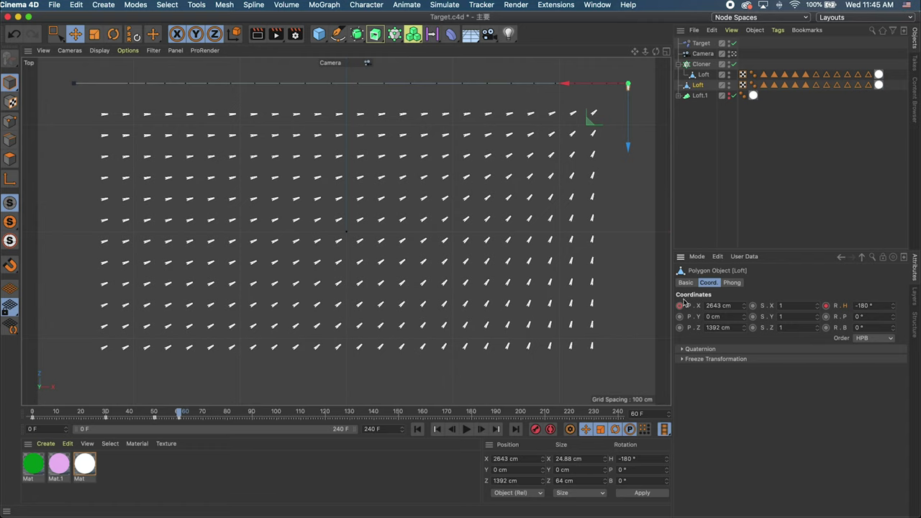
pyautogui.click(680, 328)
# At frame 90, move the arrow down to Z -1408 cm and key it
pyautogui.click(252, 415)
pyautogui.click(734, 328)
pyautogui.write('-1408')
pyautogui.press('Return')
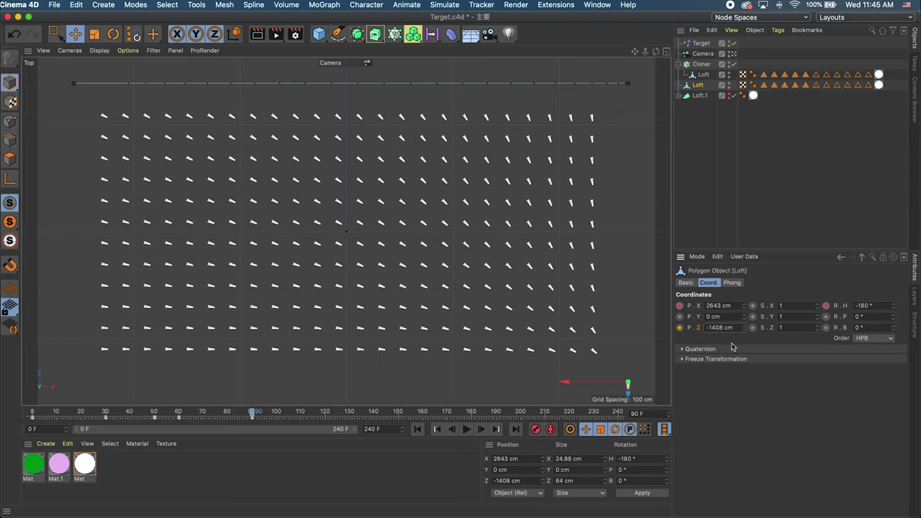
pyautogui.click(680, 328)
# Key the heading at frame 110, then key a -270° heading at frame 120
pyautogui.click(301, 413)
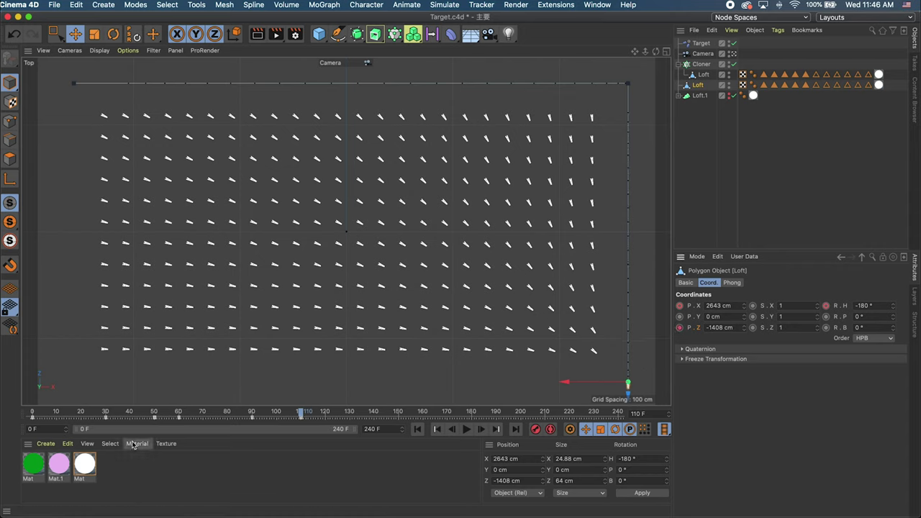
pyautogui.click(826, 306)
pyautogui.click(325, 415)
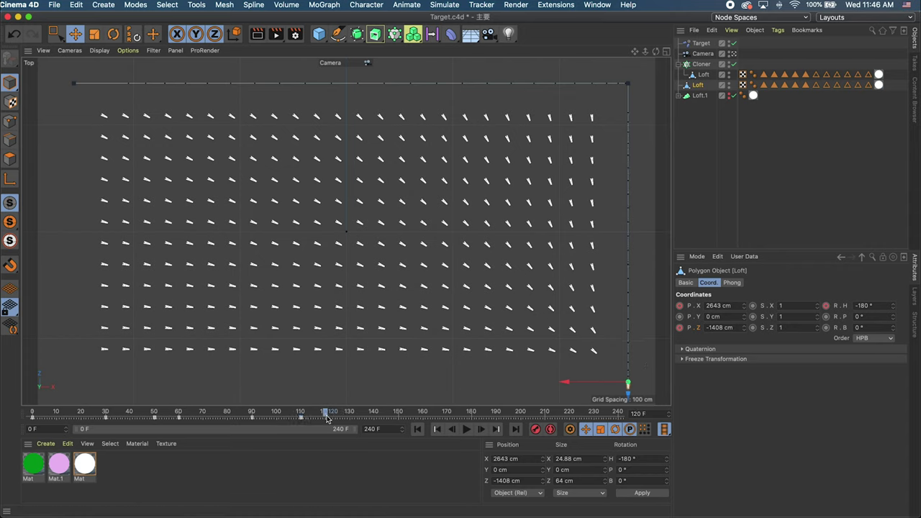
pyautogui.click(864, 306)
pyautogui.write('-')
pyautogui.press('Return')
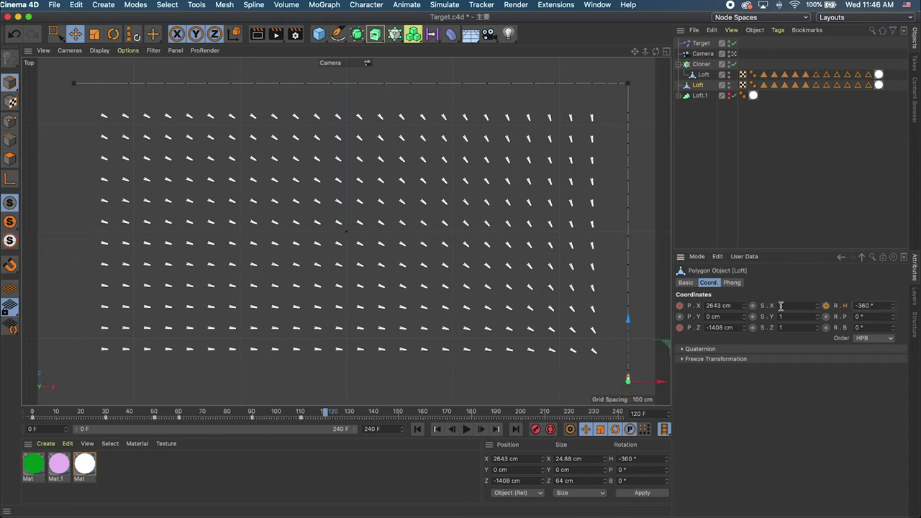
pyautogui.moveTo(868, 305); pyautogui.dragTo(856, 305)
pyautogui.write('-')
pyautogui.press('Return')
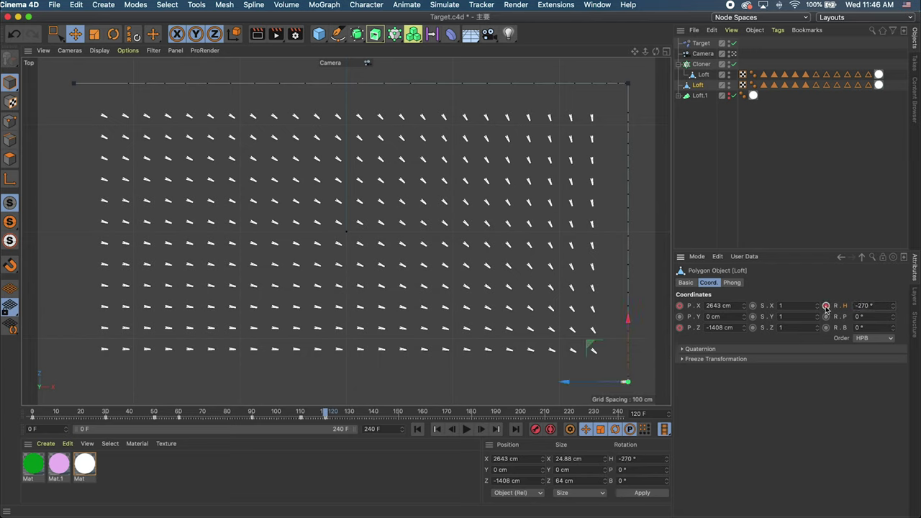
pyautogui.click(826, 306)
pyautogui.click(399, 416)
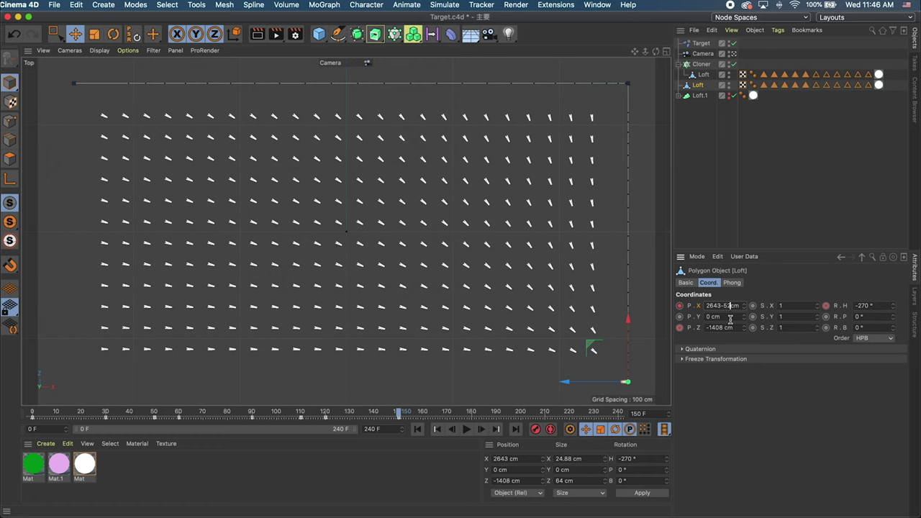
# Key the target's X at -2557 cm on frame 170 and its heading at -360° on frame 180
pyautogui.press('Return')
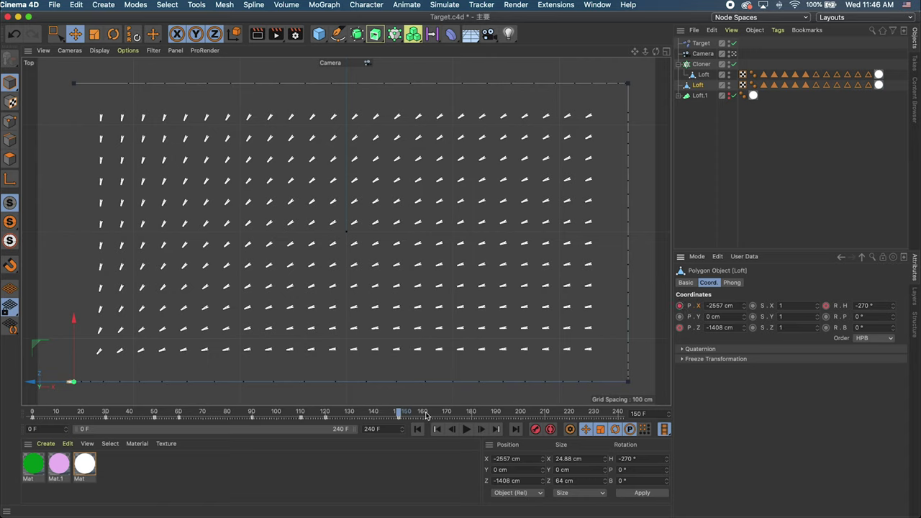
pyautogui.click(447, 414)
pyautogui.click(680, 306)
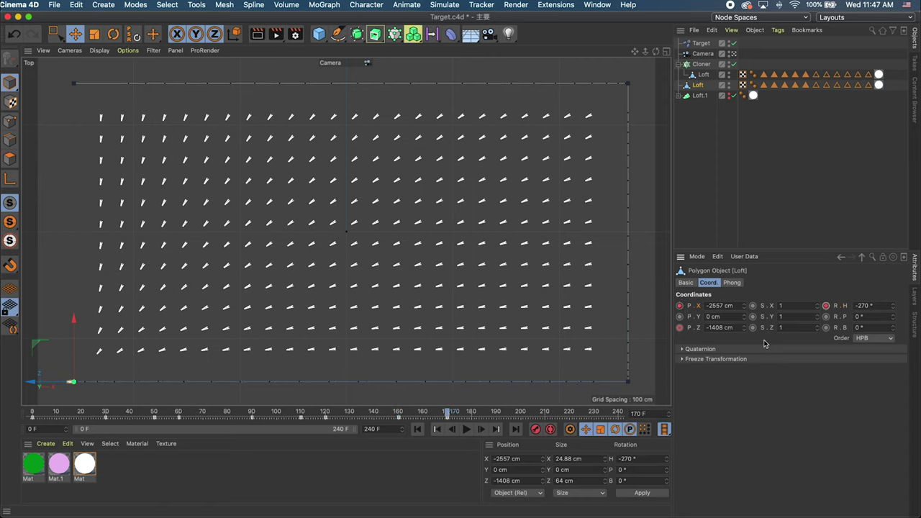
pyautogui.click(473, 415)
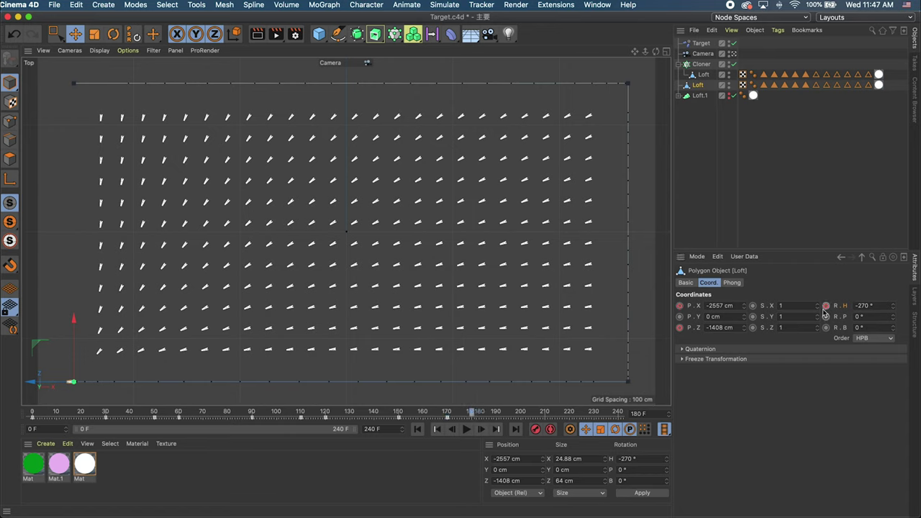
pyautogui.click(867, 305)
pyautogui.write('-')
pyautogui.click(826, 306)
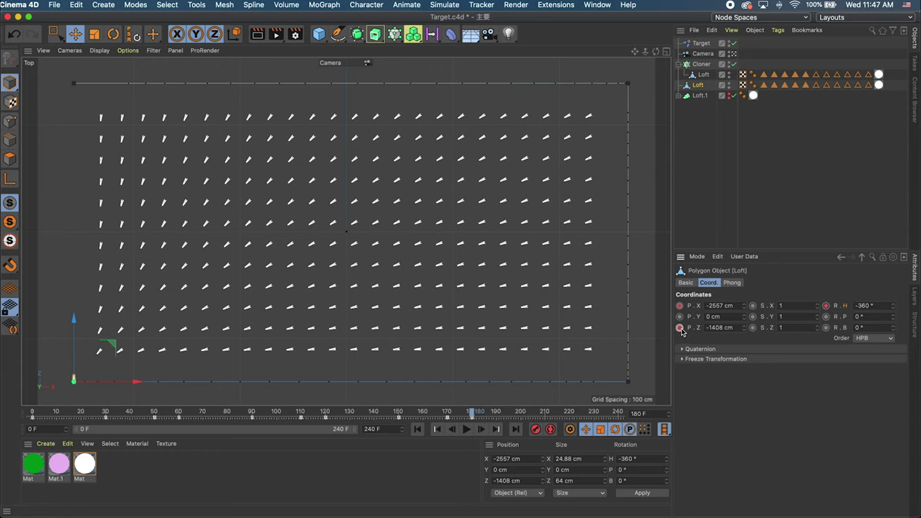
# Key Z at 1392 cm on frame 210 and heading -450° on frame 240, then preview playback
pyautogui.click(546, 413)
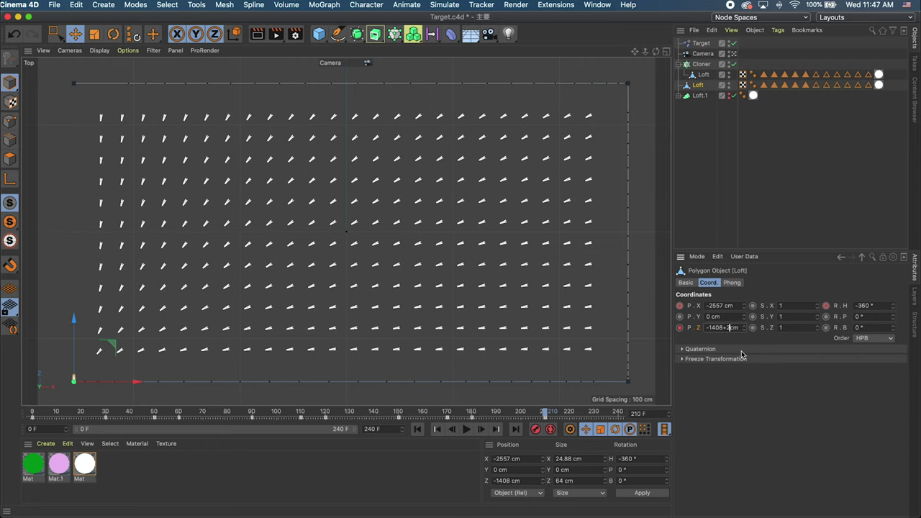
pyautogui.press('Return')
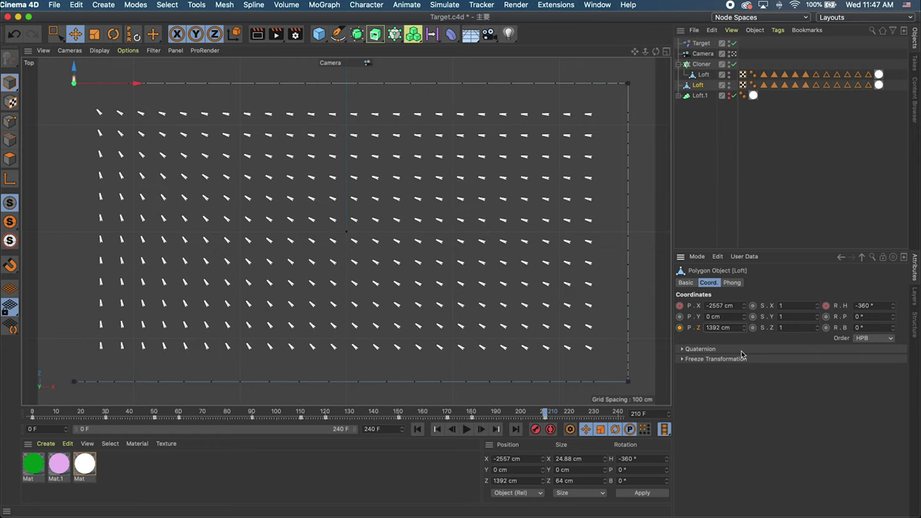
pyautogui.click(679, 328)
pyautogui.click(594, 414)
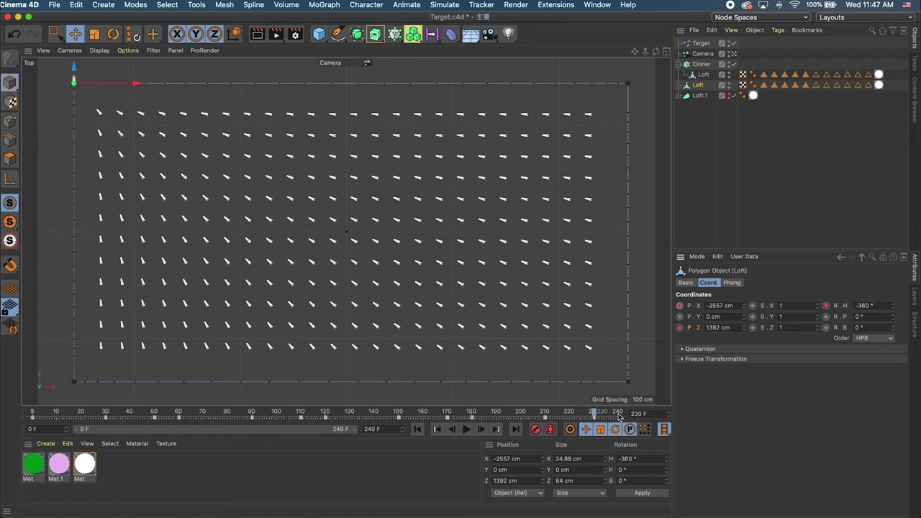
pyautogui.click(618, 414)
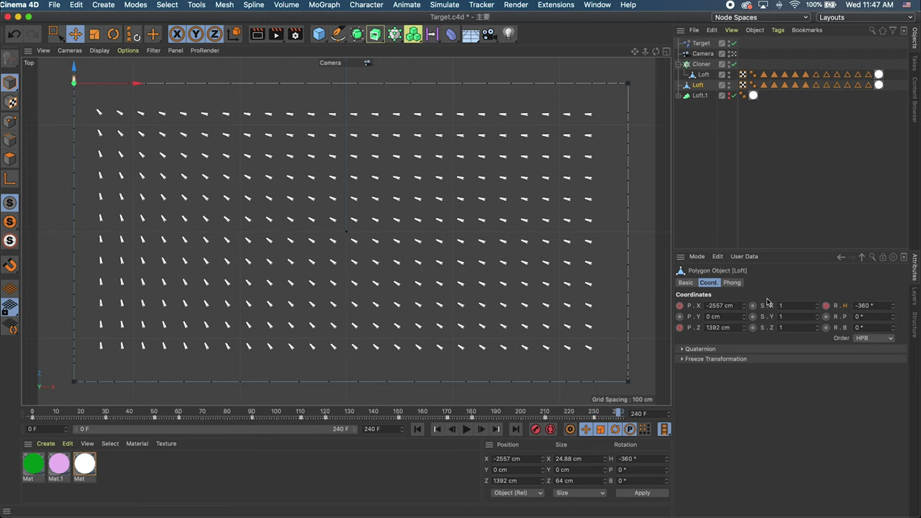
pyautogui.doubleClick(869, 306)
pyautogui.write('45')
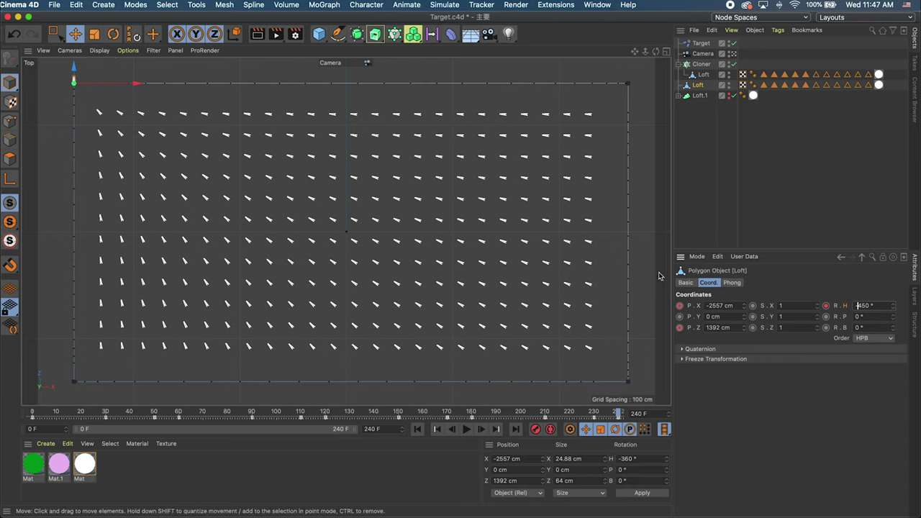
pyautogui.press('Return')
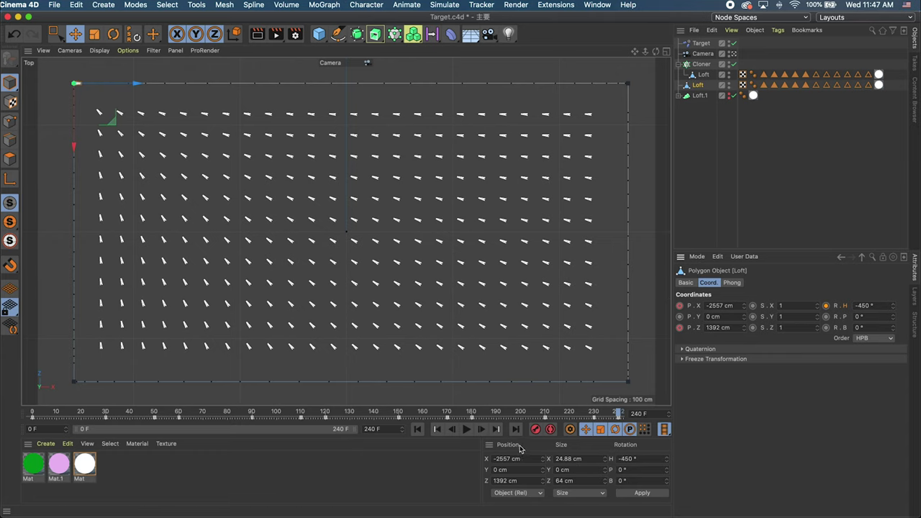
pyautogui.click(466, 429)
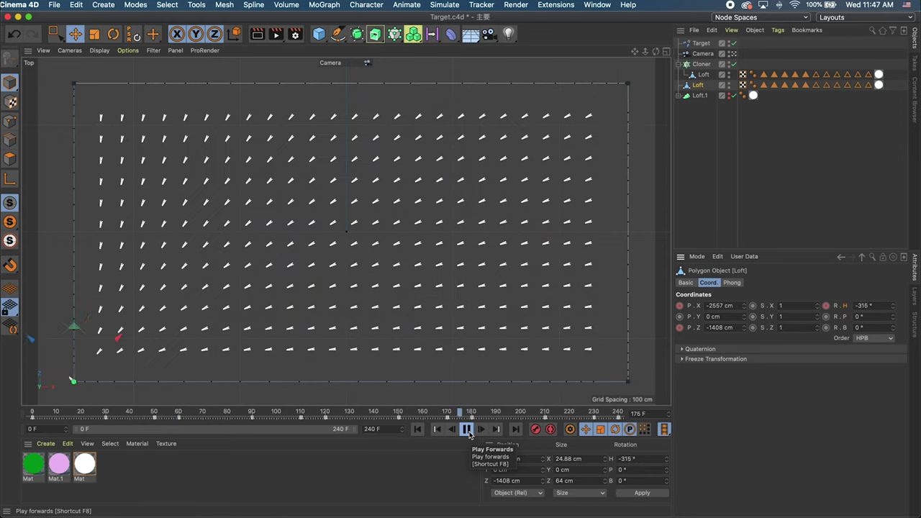
# Rewind to frame 0 and shift the clone grid about 45 cm along X and down along Z
pyautogui.click(467, 429)
pyautogui.click(417, 429)
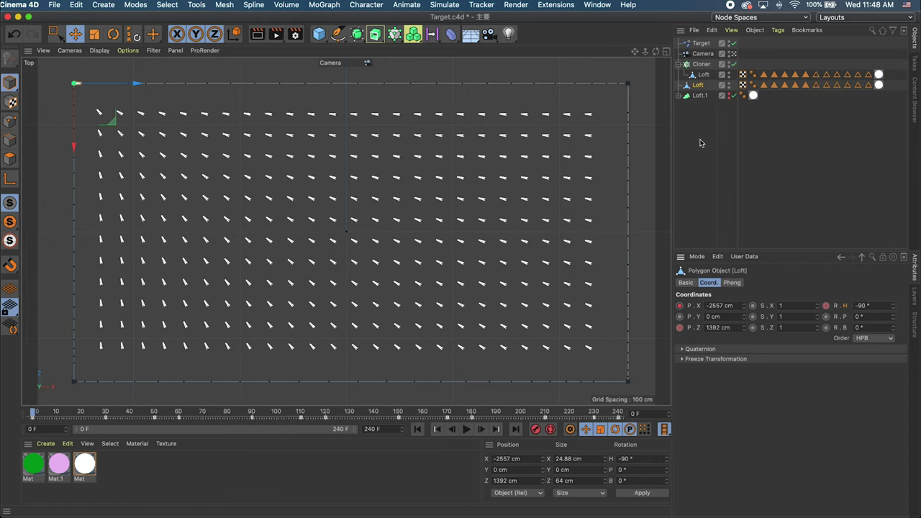
pyautogui.click(747, 154)
pyautogui.hotkey('ctrl', 'z')
pyautogui.click(700, 64)
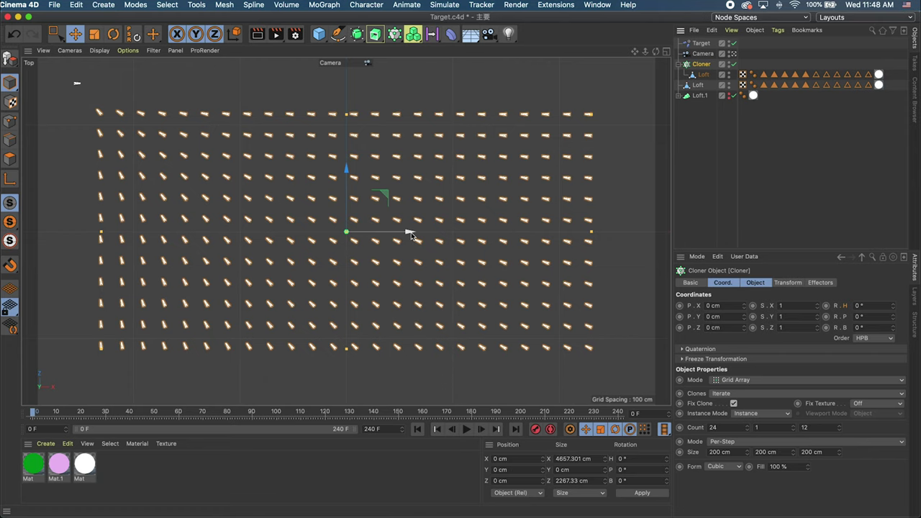
pyautogui.moveTo(411, 236); pyautogui.dragTo(416, 236)
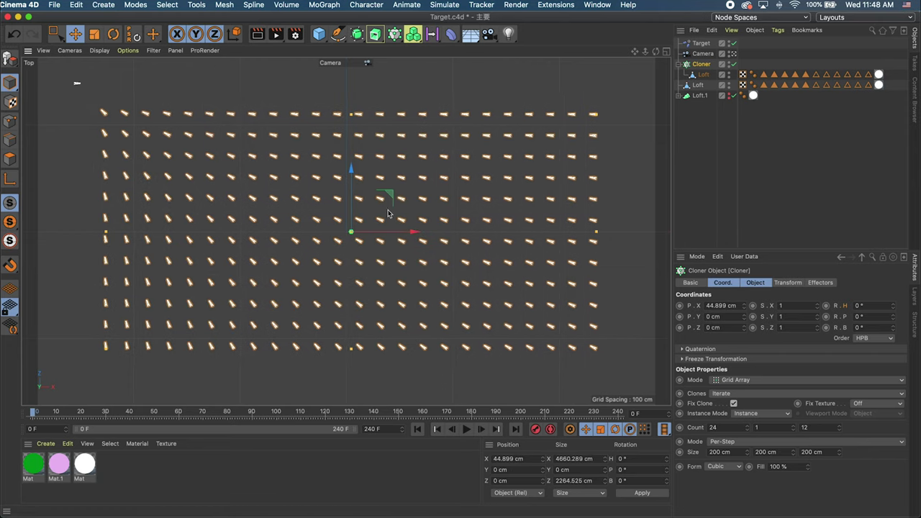
pyautogui.moveTo(353, 171); pyautogui.dragTo(351, 173)
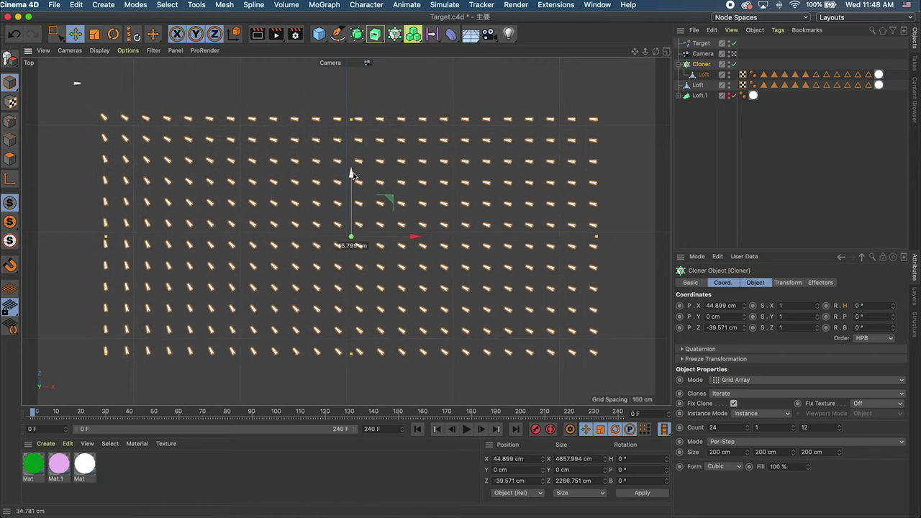
pyautogui.click(746, 194)
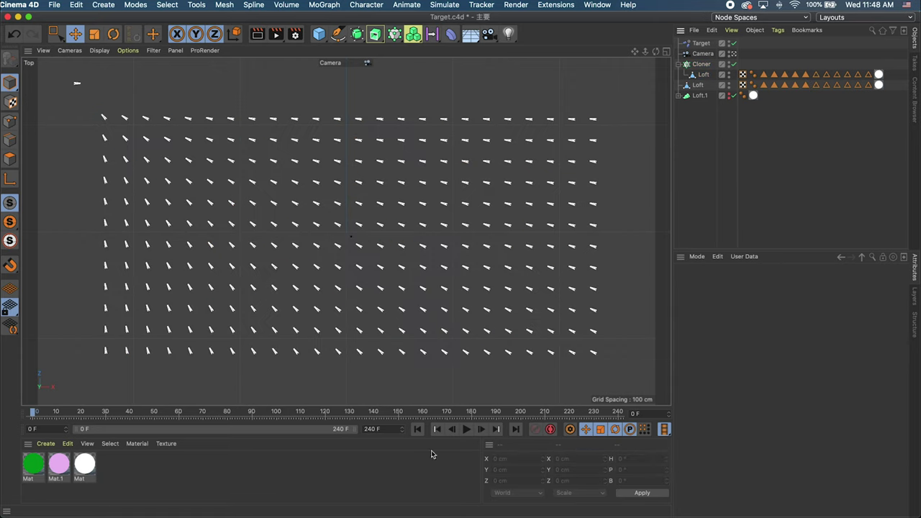
# Play back to check the arrows, then nudge the clone grid slightly up in Z
pyautogui.click(466, 430)
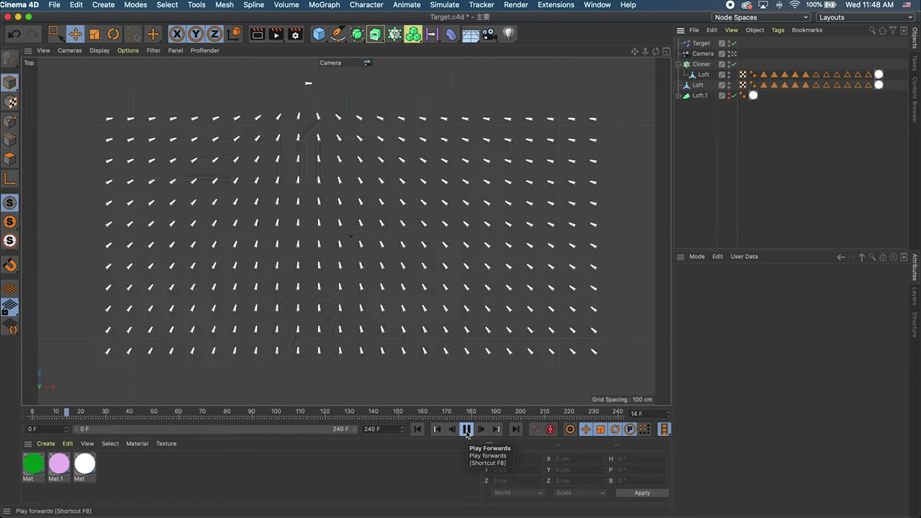
pyautogui.click(466, 430)
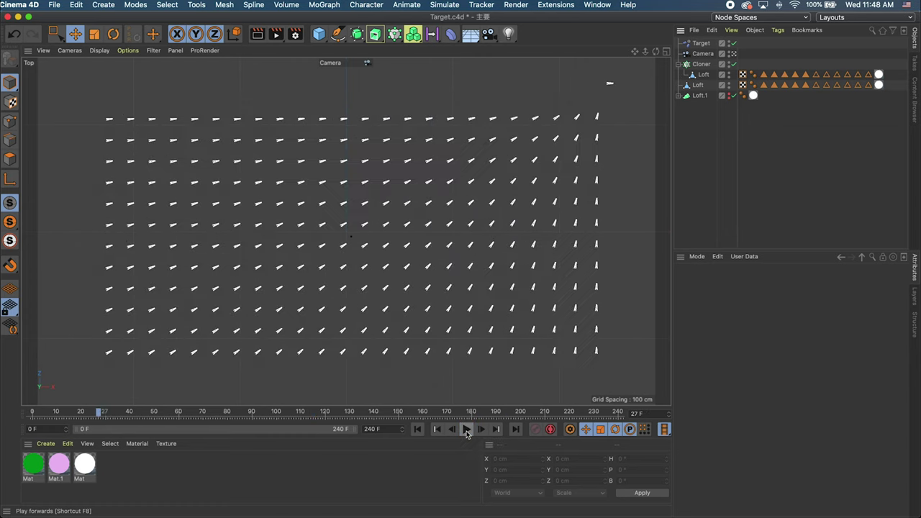
pyautogui.click(701, 64)
pyautogui.moveTo(356, 179); pyautogui.dragTo(355, 174)
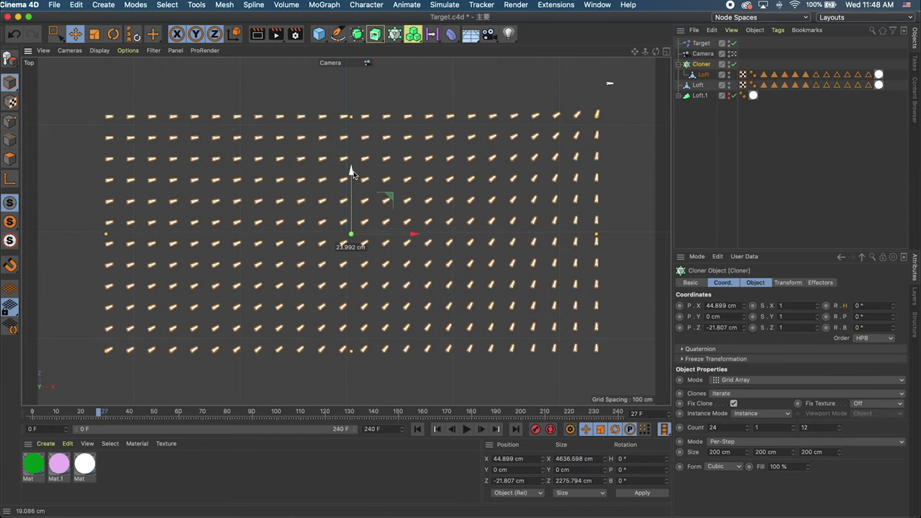
pyautogui.click(688, 180)
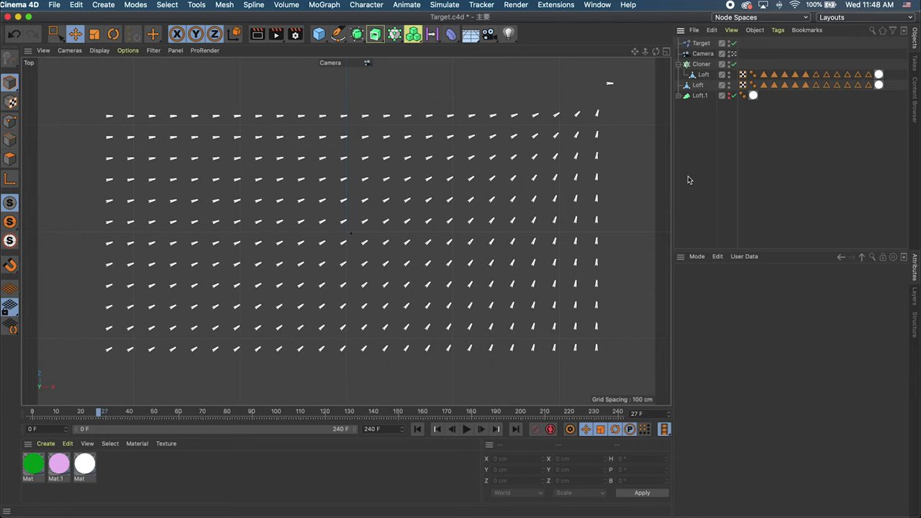
# Show the Loft's Position X F-curve and make its top plateau keys linear
pyautogui.click(698, 86)
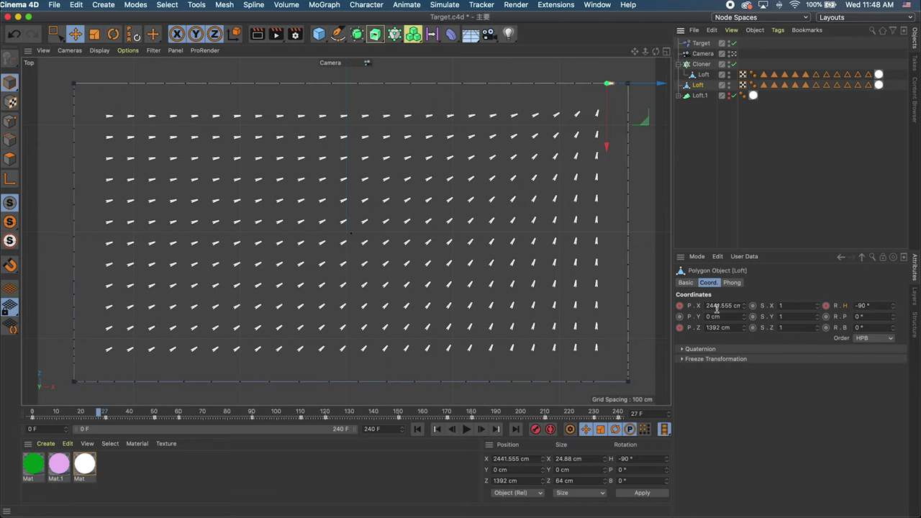
pyautogui.rightClick(697, 308)
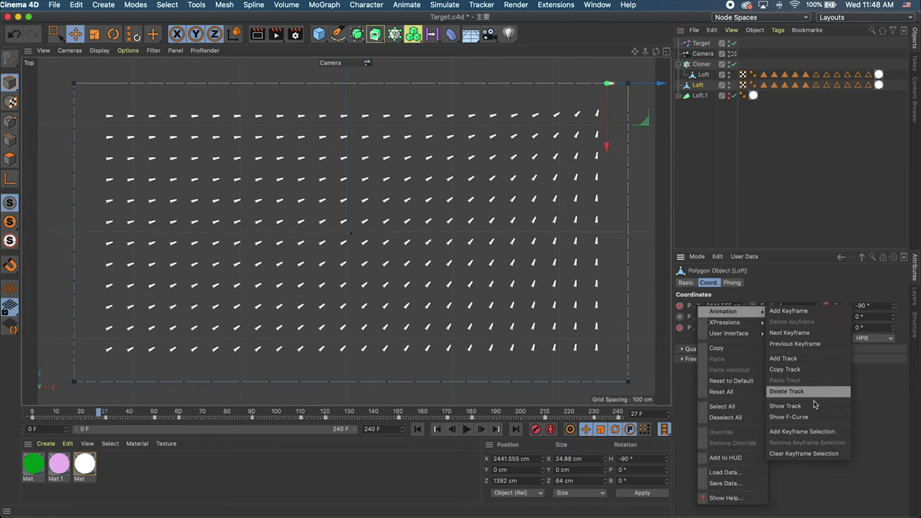
pyautogui.click(813, 404)
pyautogui.moveTo(638, 270); pyautogui.dragTo(449, 99)
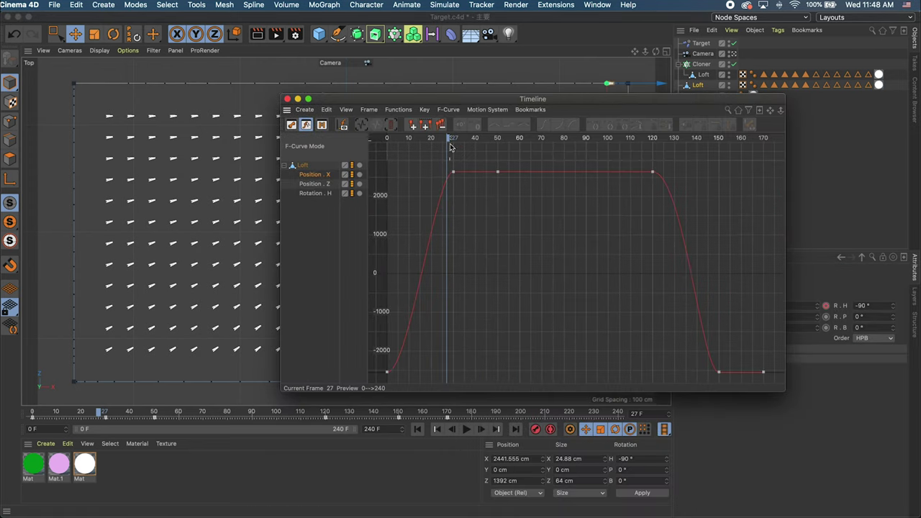
pyautogui.keyDown('ctrl'); pyautogui.click(481, 172); pyautogui.keyUp('ctrl')
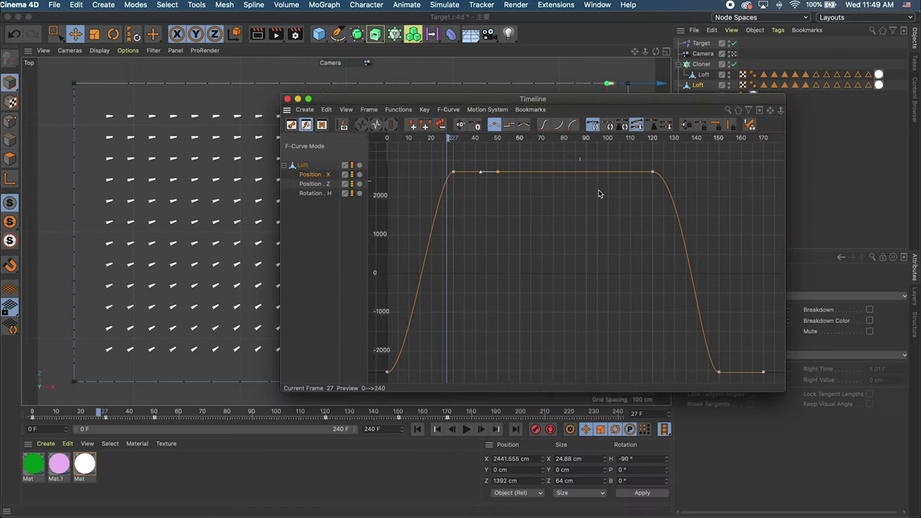
pyautogui.moveTo(655, 185); pyautogui.dragTo(438, 154)
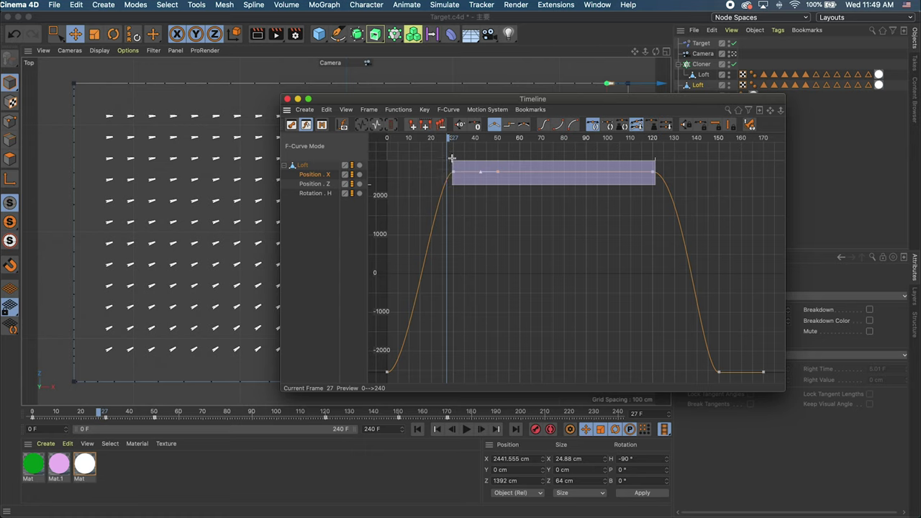
pyautogui.click(495, 126)
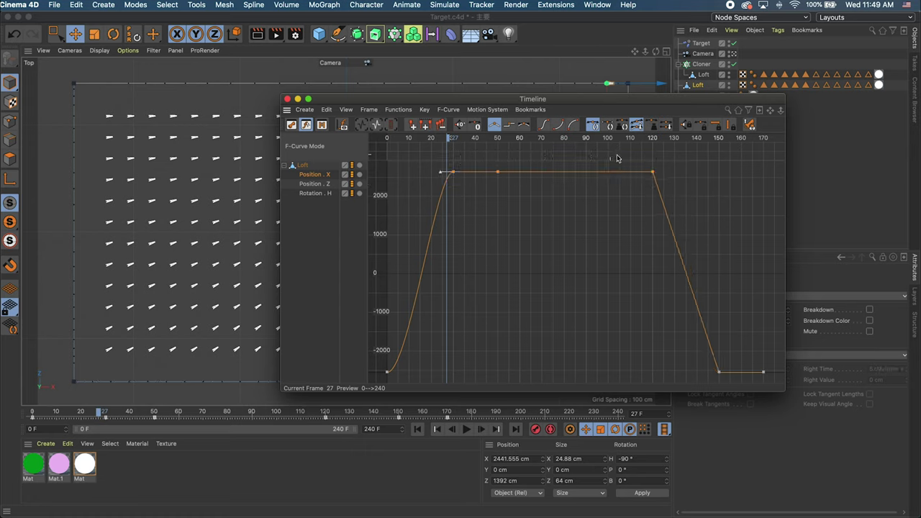
# Make the descending segment linear and ease the rising segment into an S-curve
pyautogui.moveTo(729, 382); pyautogui.dragTo(641, 167)
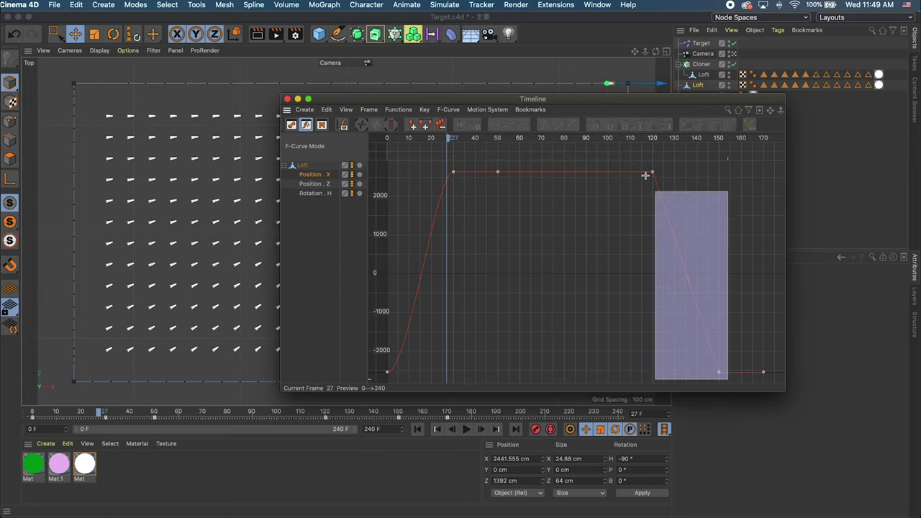
pyautogui.click(495, 126)
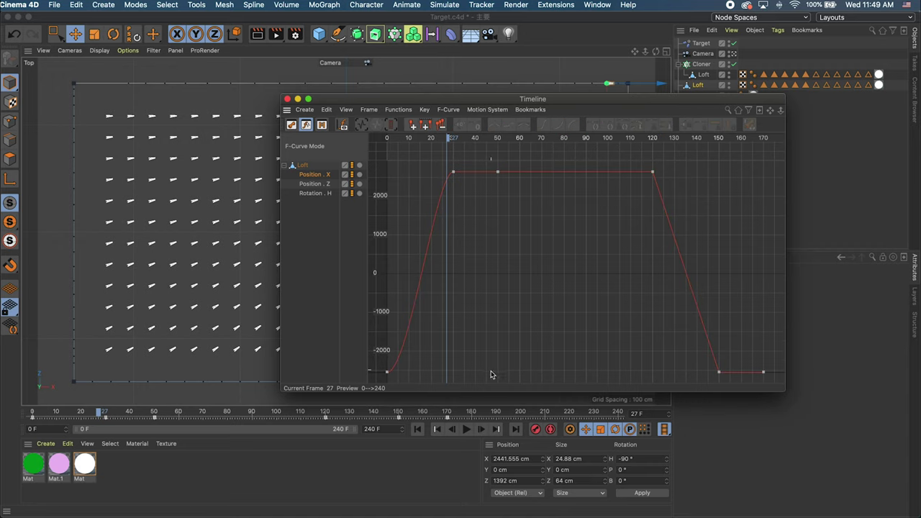
pyautogui.moveTo(493, 379); pyautogui.dragTo(362, 151)
pyautogui.click(523, 125)
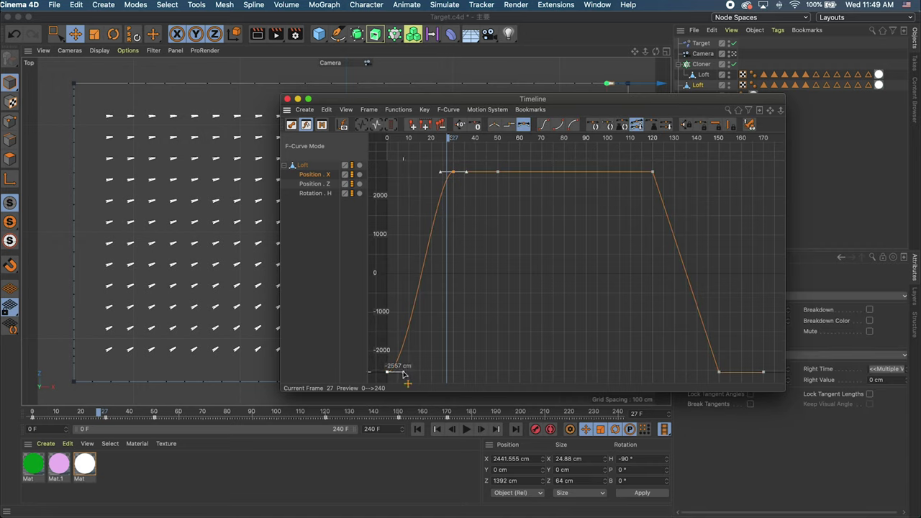
pyautogui.moveTo(403, 372); pyautogui.dragTo(428, 376)
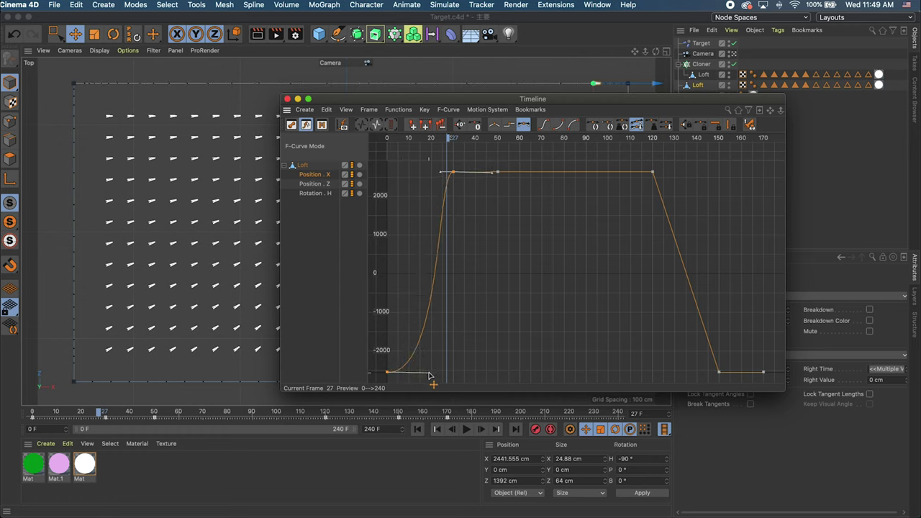
# Change the frame-50 key's tangent mode and set the curve's end keys to spline interpolation
pyautogui.moveTo(508, 185); pyautogui.dragTo(484, 152)
pyautogui.click(494, 124)
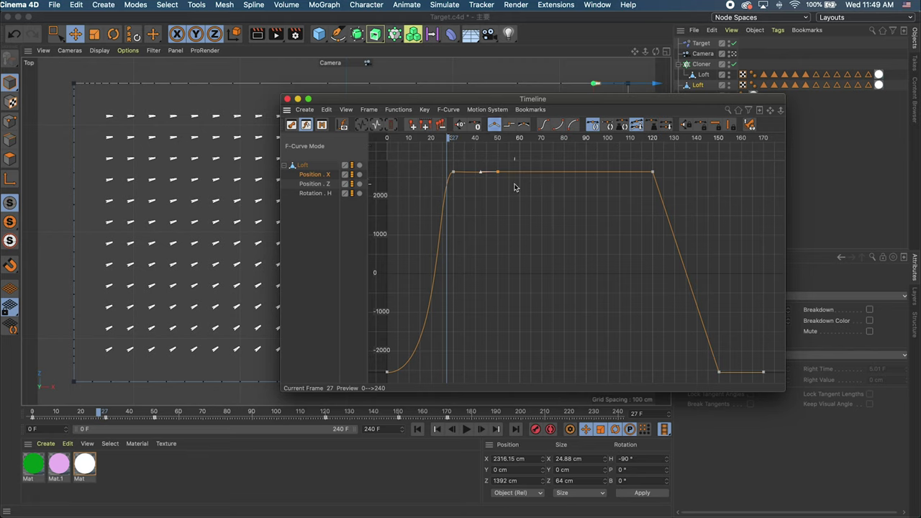
pyautogui.moveTo(515, 185)
pyautogui.mouseDown()
pyautogui.moveTo(440, 163)
pyautogui.moveTo(409, 175)
pyautogui.mouseUp()
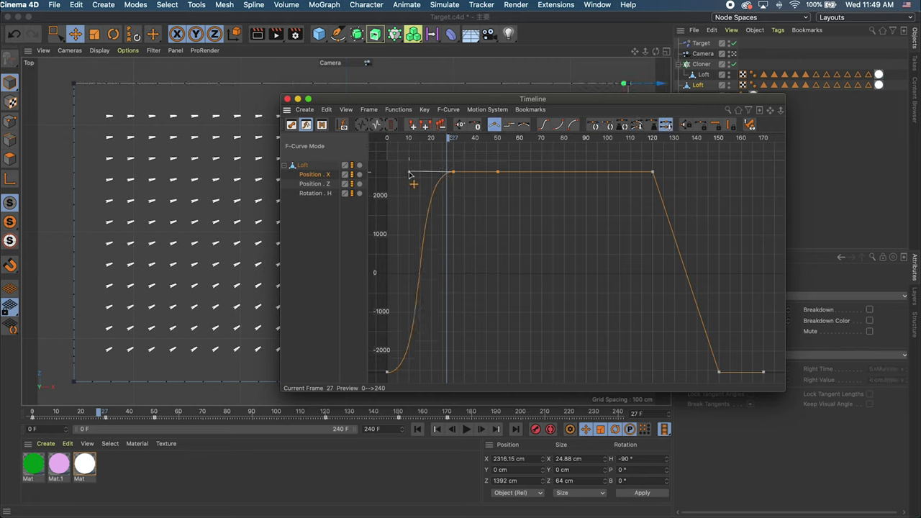
pyautogui.moveTo(650, 162); pyautogui.dragTo(719, 371)
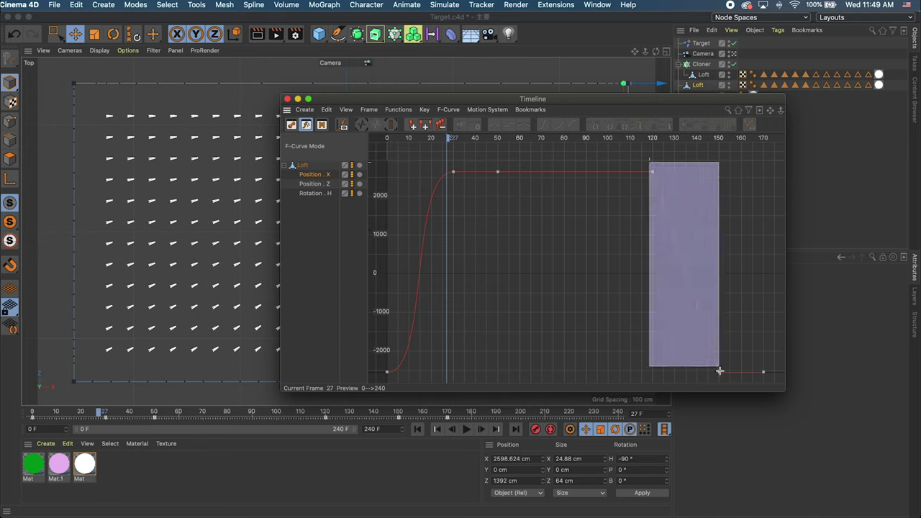
pyautogui.click(523, 125)
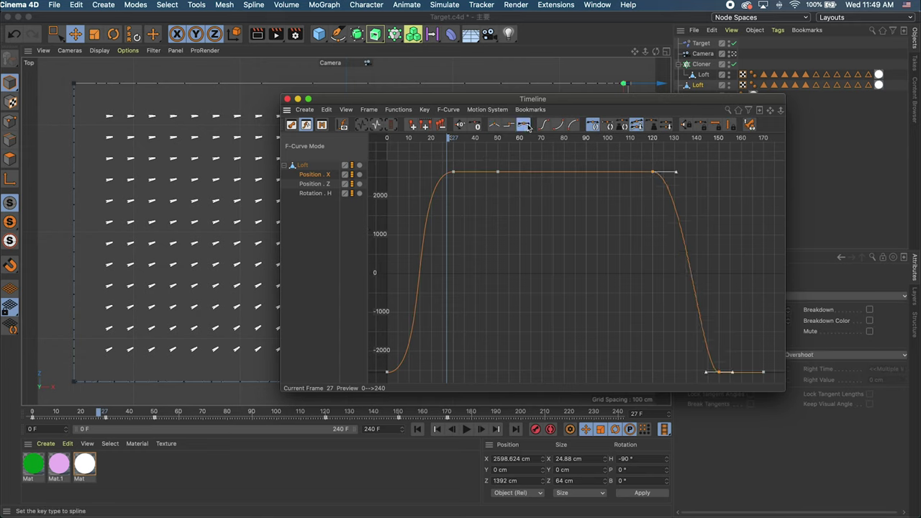
pyautogui.moveTo(676, 174)
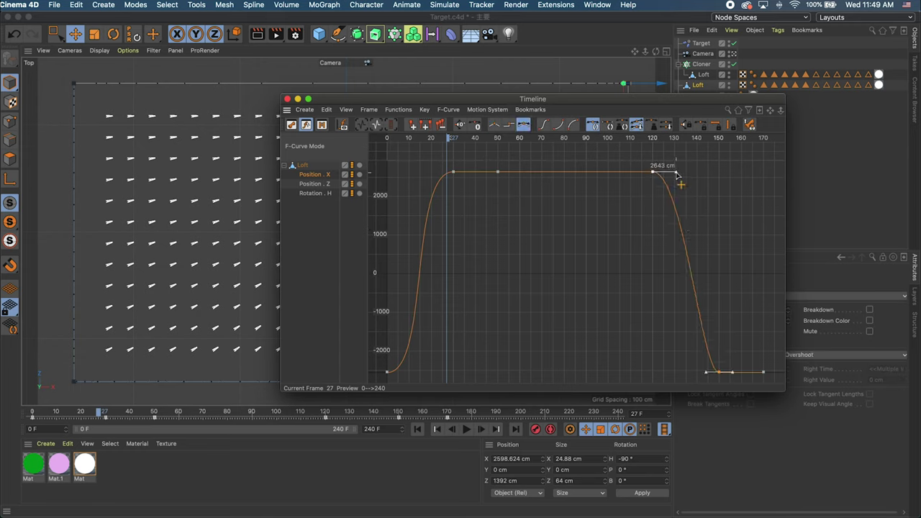
# Lengthen the top key's tangent to ease the descent, make the low end keys linear, and close the editor
pyautogui.click(653, 172)
pyautogui.moveTo(676, 174); pyautogui.dragTo(691, 174)
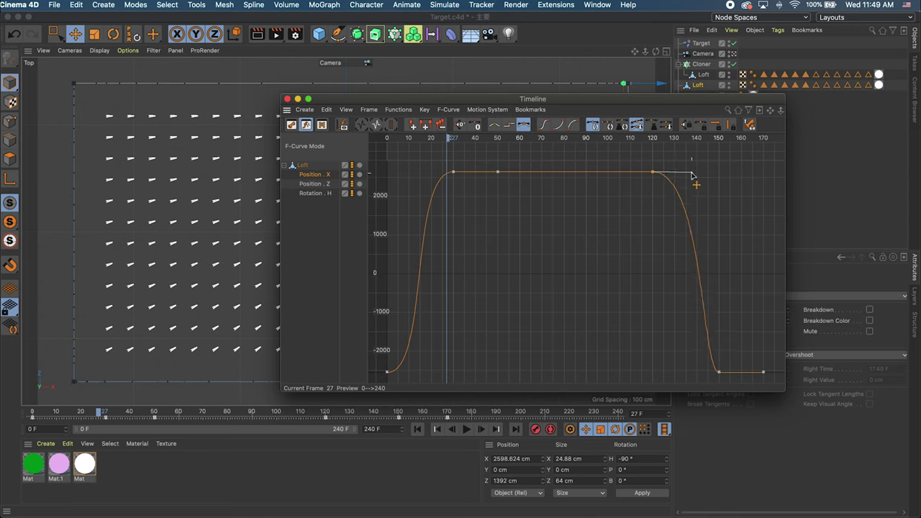
pyautogui.click(718, 372)
pyautogui.moveTo(768, 385); pyautogui.dragTo(711, 359)
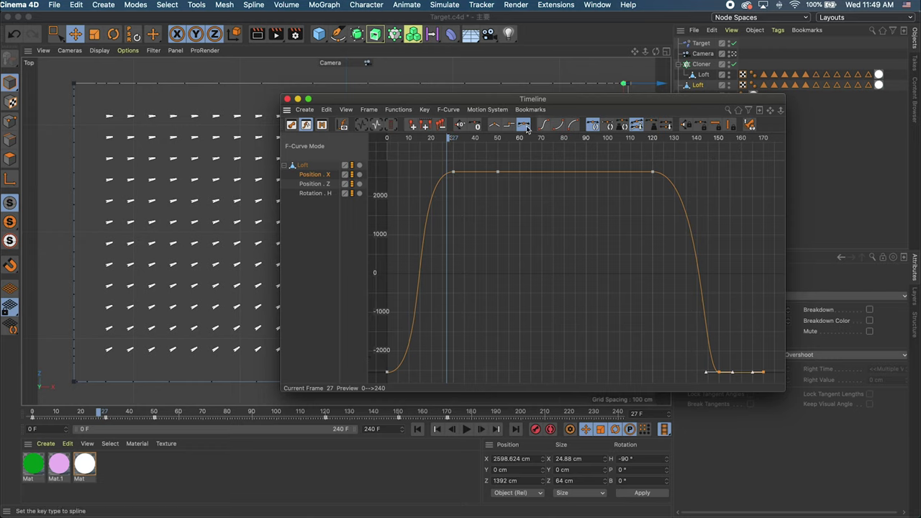
pyautogui.click(497, 127)
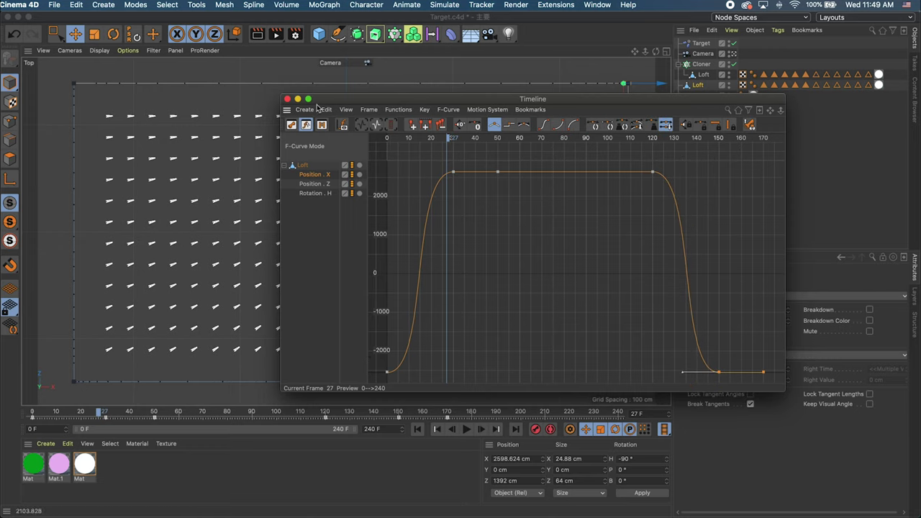
pyautogui.click(287, 98)
pyautogui.click(698, 85)
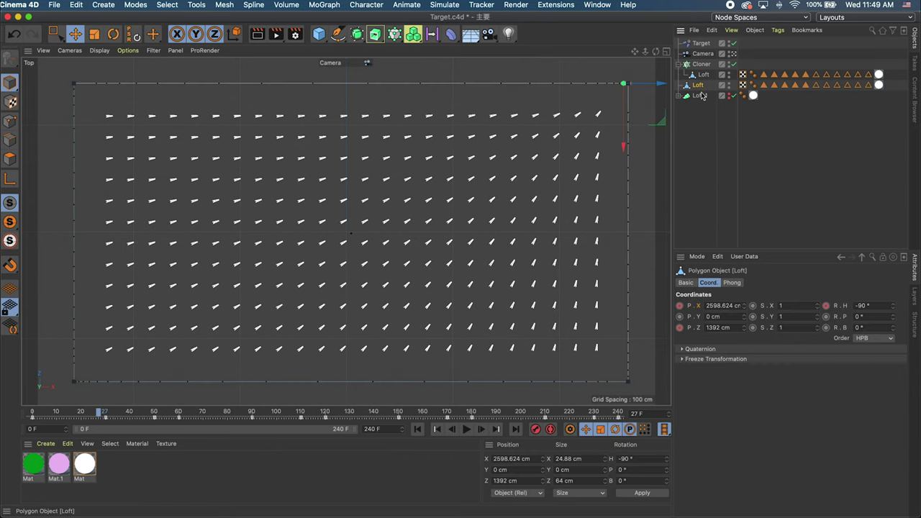
# Show the Loft's Position Z F-curve and set its keys to linear interpolation
pyautogui.rightClick(698, 331)
pyautogui.click(788, 442)
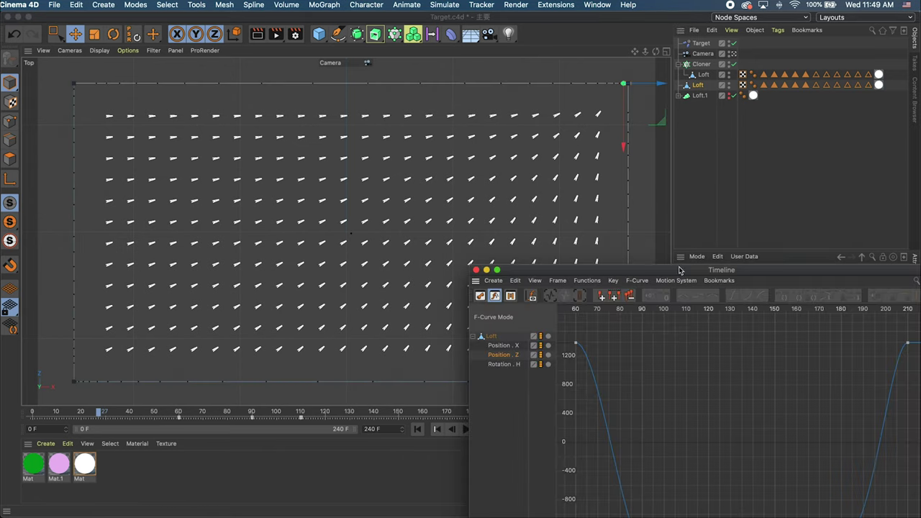
pyautogui.moveTo(680, 269); pyautogui.dragTo(550, 87)
pyautogui.moveTo(537, 344); pyautogui.dragTo(715, 375)
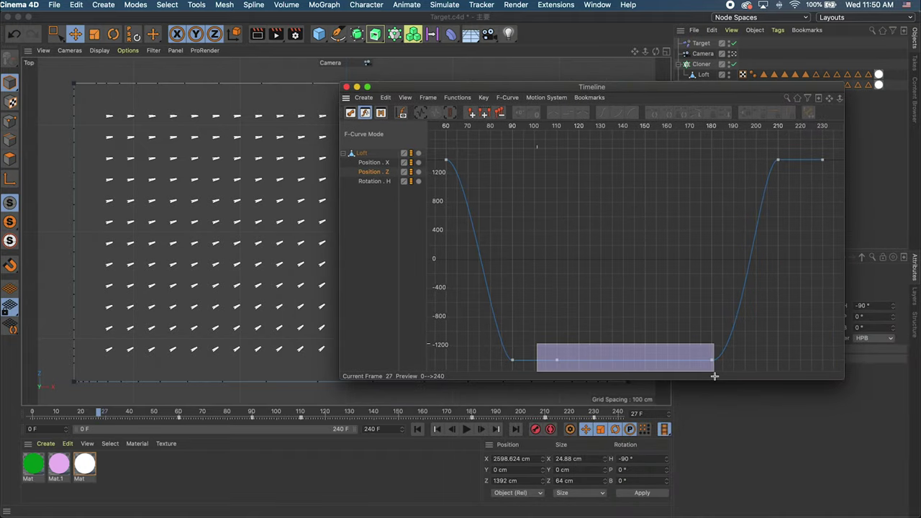
pyautogui.click(553, 112)
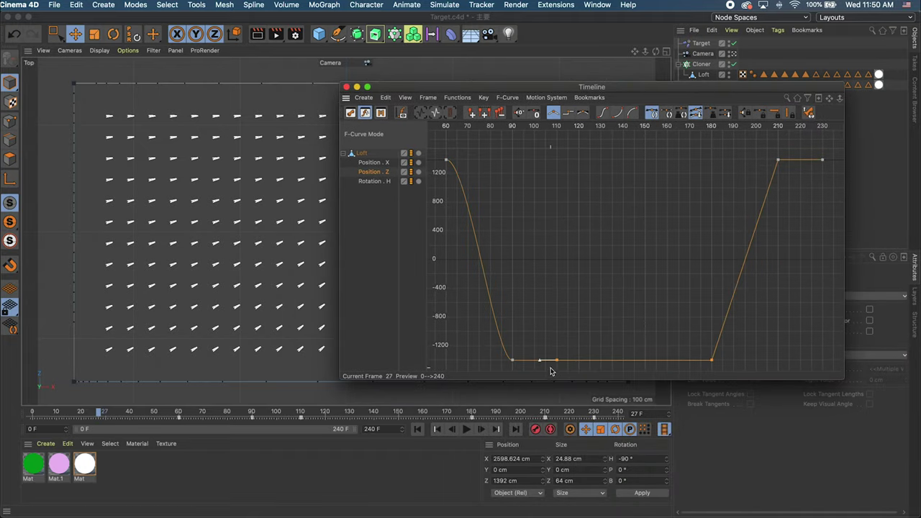
pyautogui.click(512, 360)
pyautogui.click(552, 112)
# Pull out the top-left and bottom keys' tangents to ease the Z descent and landing
pyautogui.click(446, 160)
pyautogui.moveTo(467, 161)
pyautogui.mouseDown()
pyautogui.moveTo(482, 175)
pyautogui.moveTo(487, 164)
pyautogui.mouseUp()
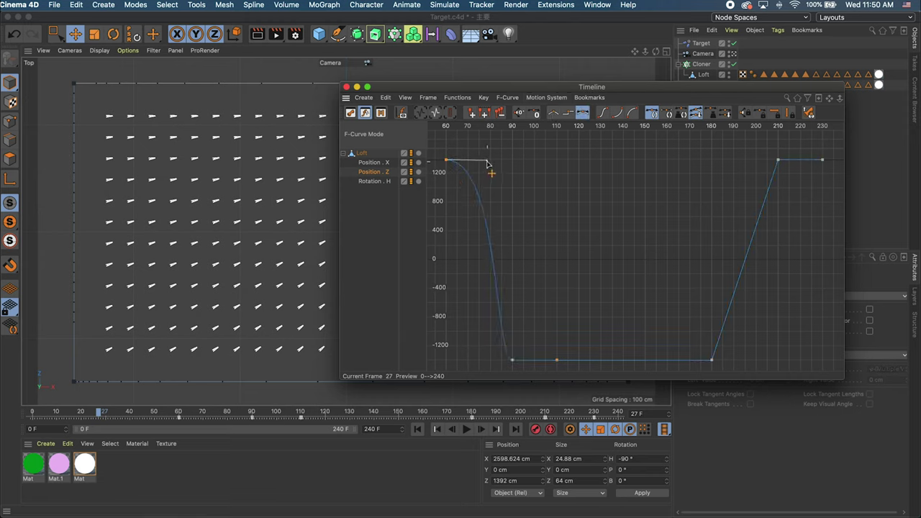
pyautogui.click(508, 361)
pyautogui.moveTo(507, 361); pyautogui.dragTo(470, 362)
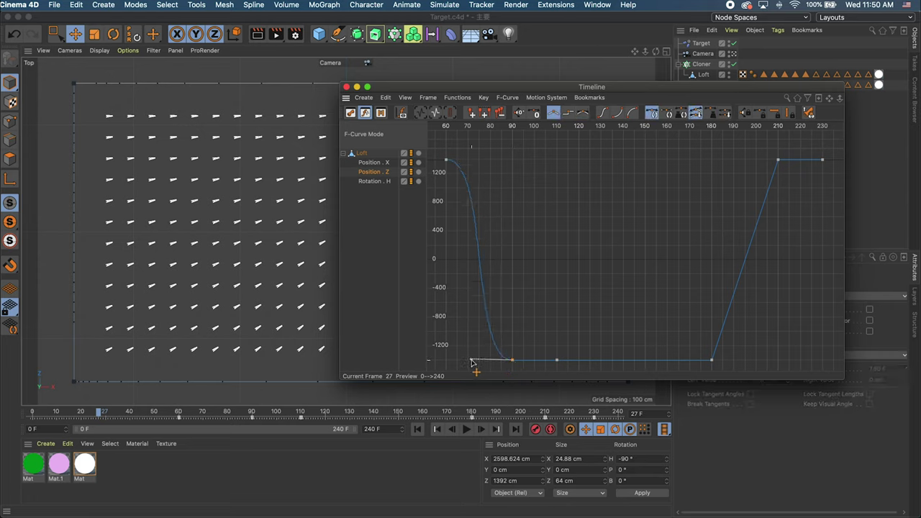
# Make the rising segment a smooth spline with eased tangents, set the end keys linear, and close the editor
pyautogui.moveTo(751, 335); pyautogui.dragTo(685, 370)
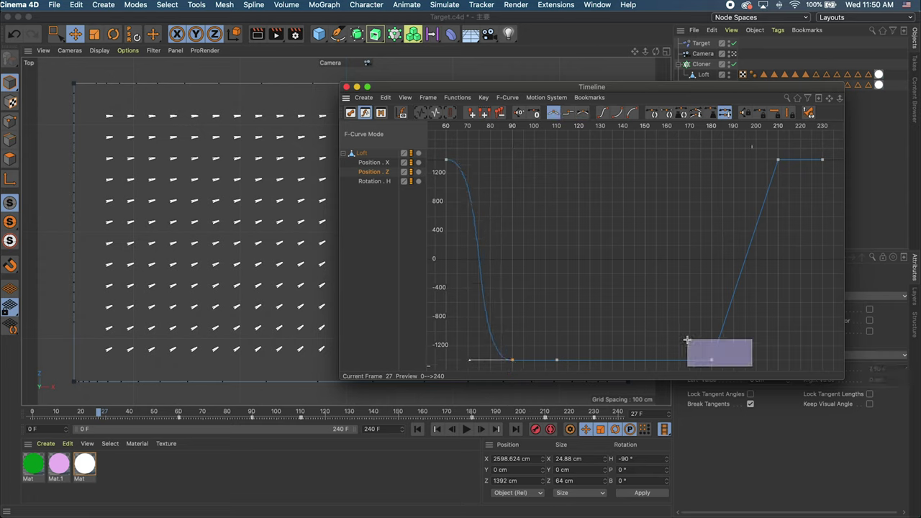
pyautogui.moveTo(771, 152); pyautogui.dragTo(784, 174)
pyautogui.click(582, 113)
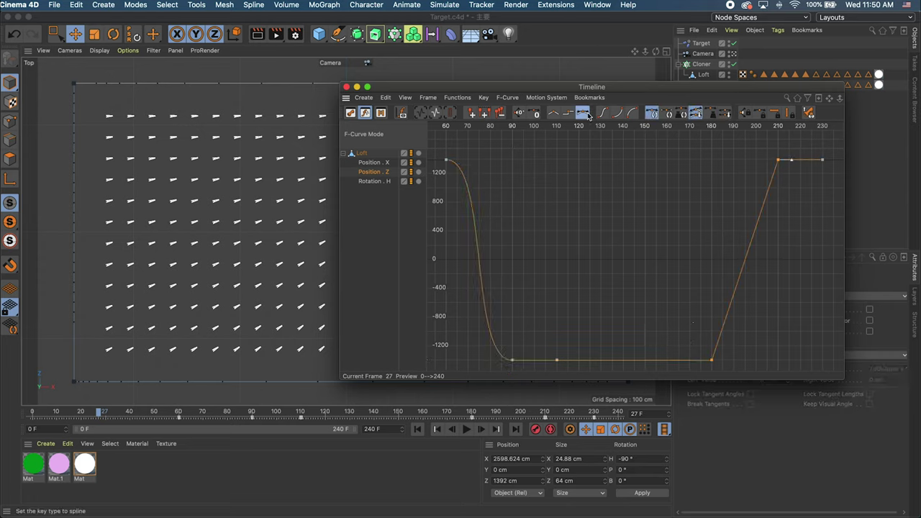
pyautogui.moveTo(734, 362); pyautogui.dragTo(756, 363)
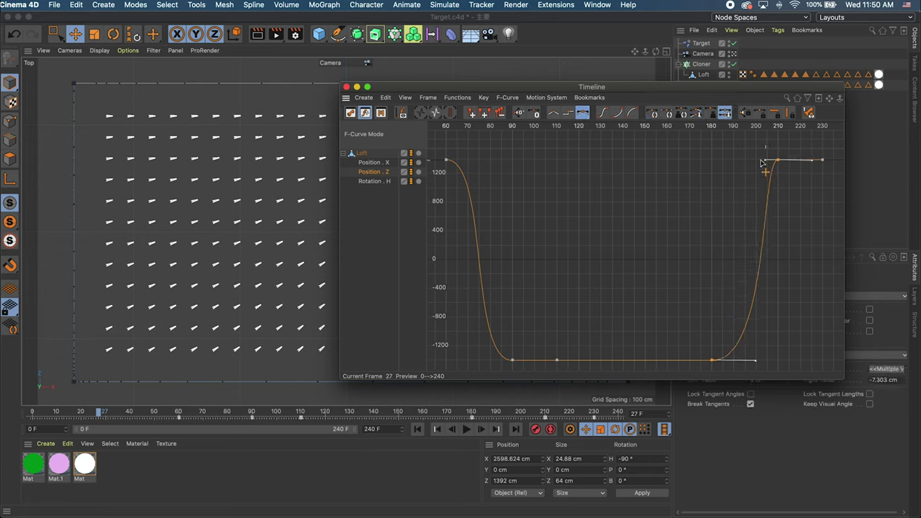
pyautogui.keyDown('shift'); pyautogui.moveTo(767, 159); pyautogui.dragTo(733, 163); pyautogui.keyUp('shift')
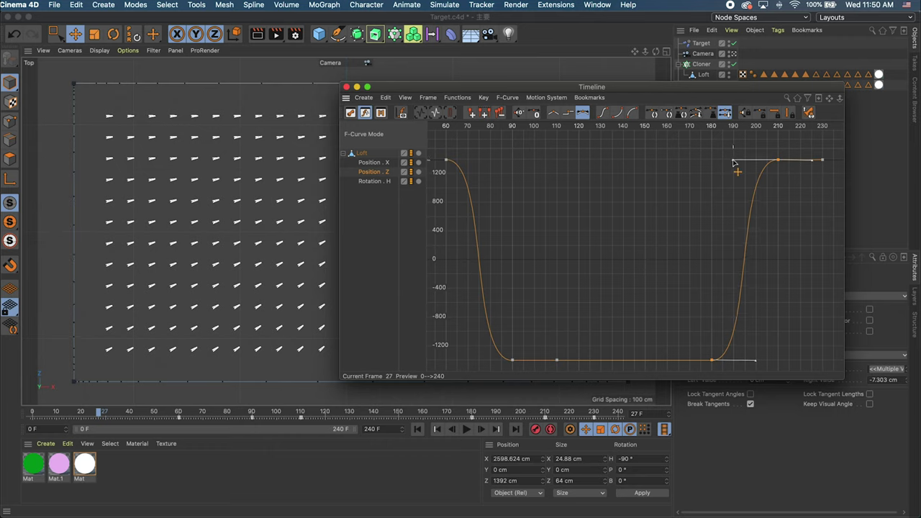
pyautogui.moveTo(779, 152); pyautogui.dragTo(775, 151)
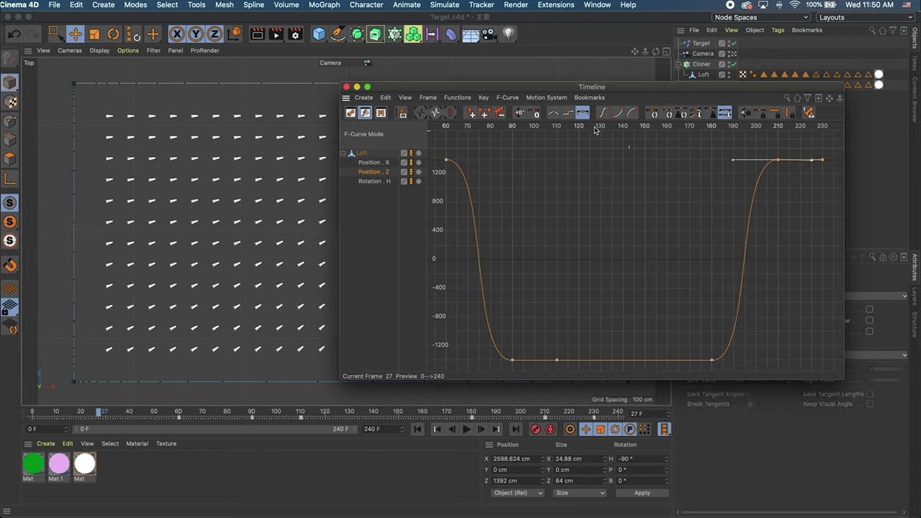
pyautogui.click(553, 113)
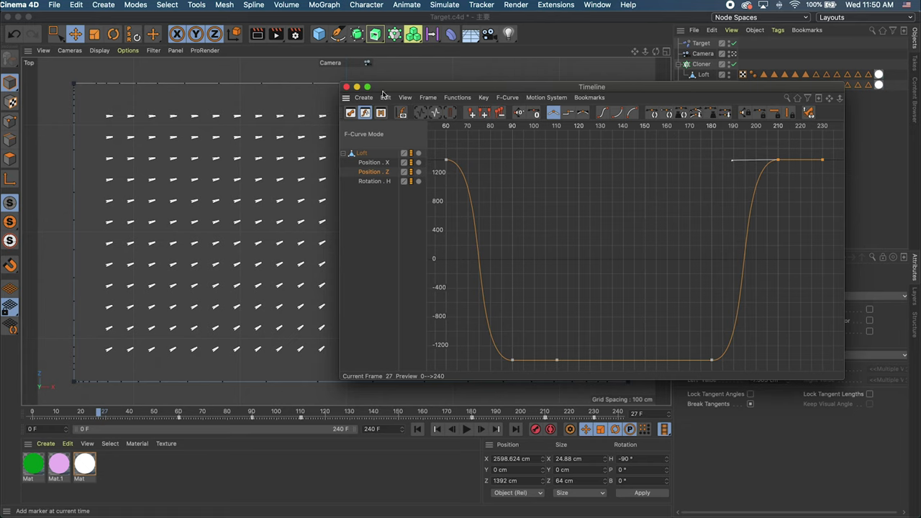
pyautogui.click(356, 88)
# Preview the eased target animation with the arrows following, then rewind to frame 0
pyautogui.click(467, 429)
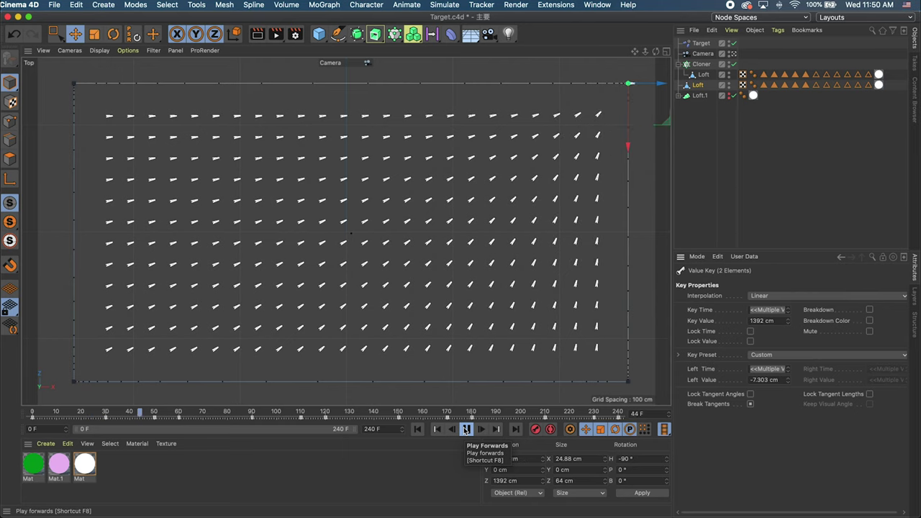
pyautogui.click(466, 429)
pyautogui.click(417, 429)
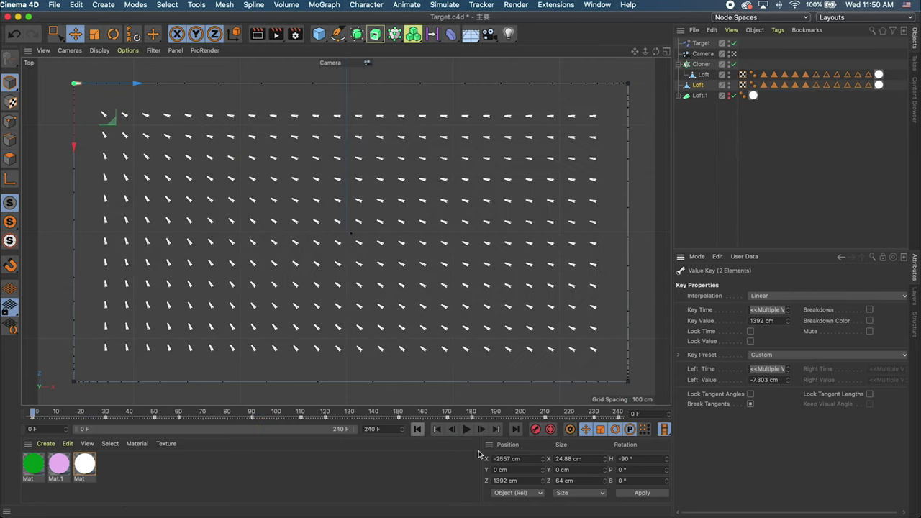
# Add a Floor object and lower it beneath the arrows
pyautogui.click(470, 34)
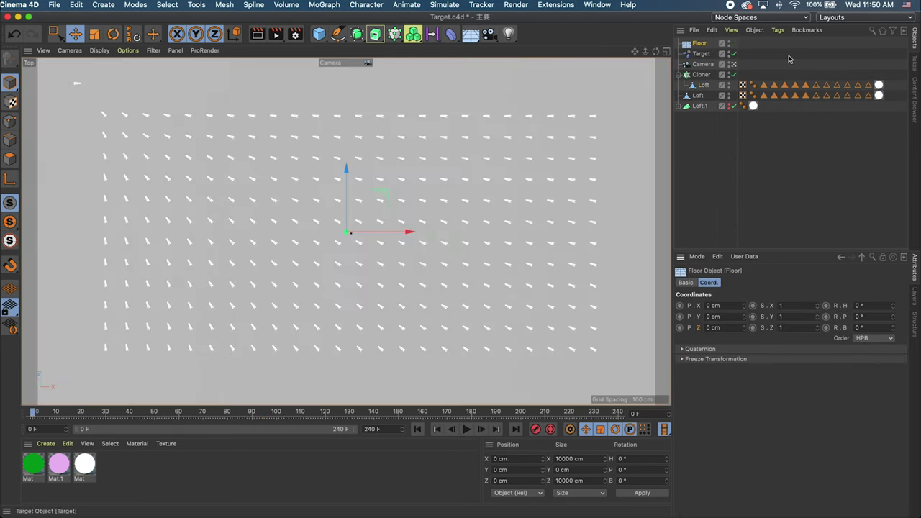
pyautogui.click(733, 65)
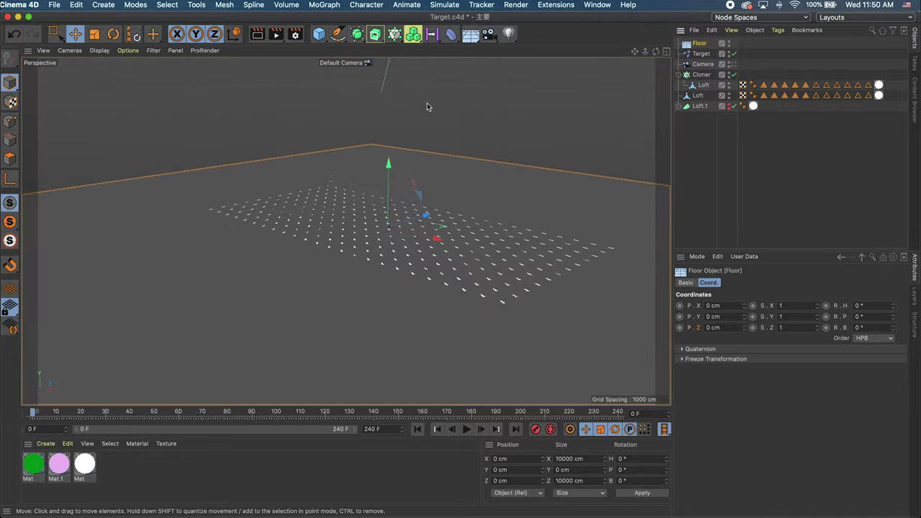
pyautogui.moveTo(385, 164); pyautogui.dragTo(384, 191)
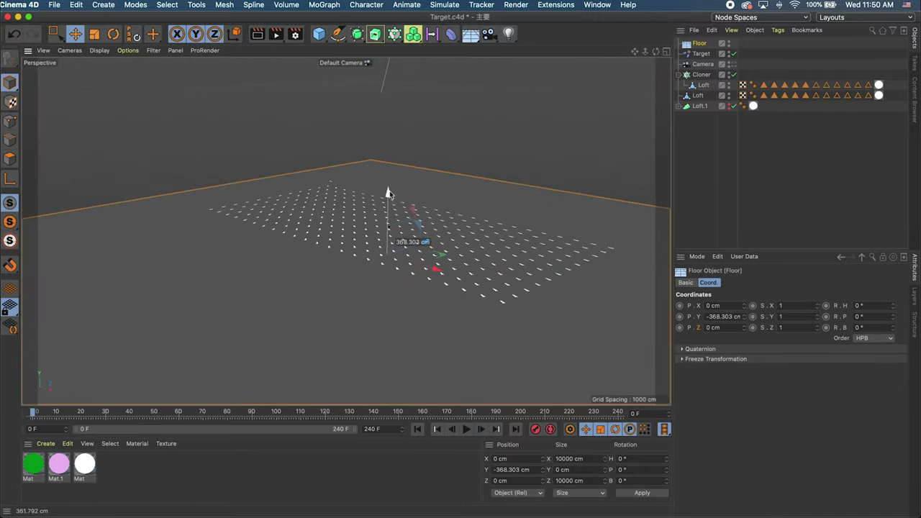
pyautogui.click(734, 64)
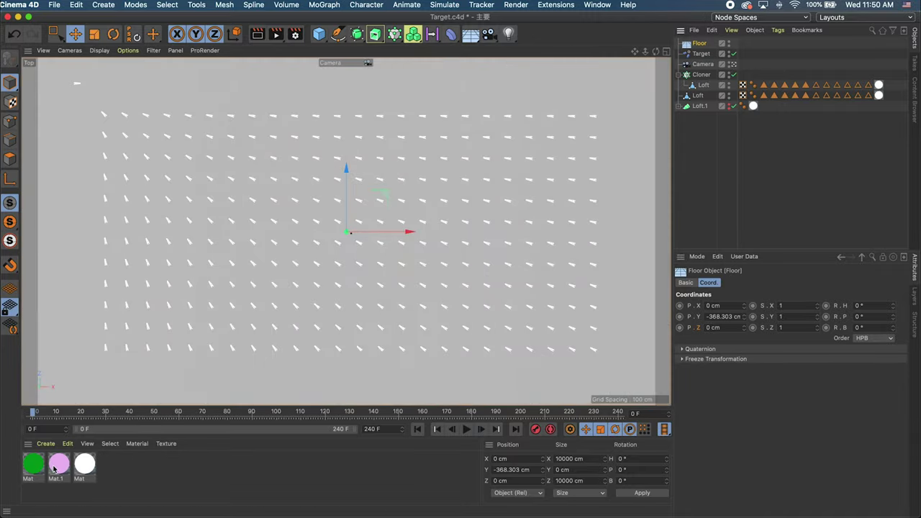
# Apply the pink material to the floor and the green one to the arrows, then render the animation to the Picture Viewer
pyautogui.moveTo(54, 469)
pyautogui.mouseDown()
pyautogui.moveTo(140, 396)
pyautogui.moveTo(766, 149)
pyautogui.mouseUp()
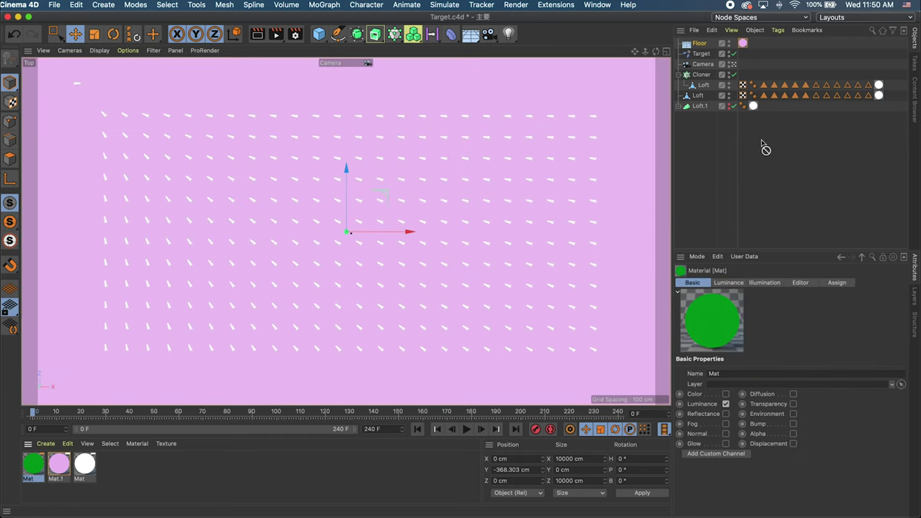
pyautogui.moveTo(698, 90); pyautogui.dragTo(698, 87)
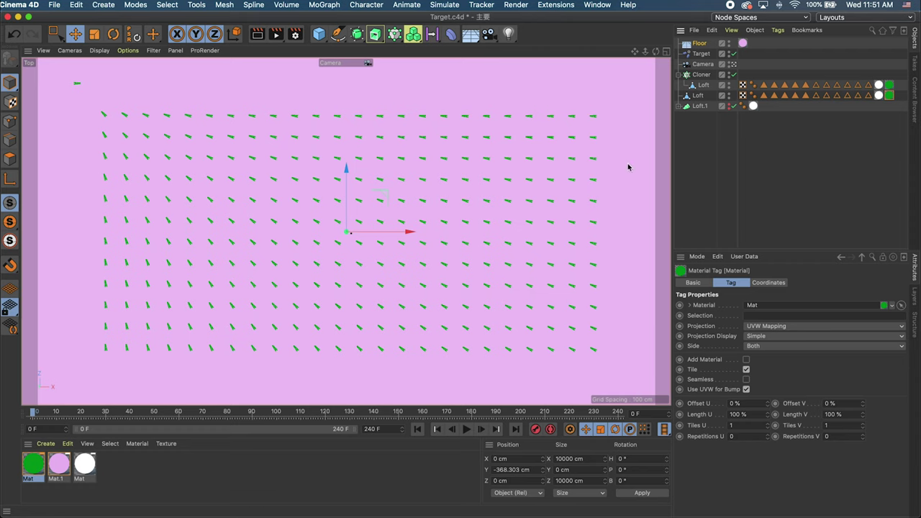
pyautogui.click(466, 429)
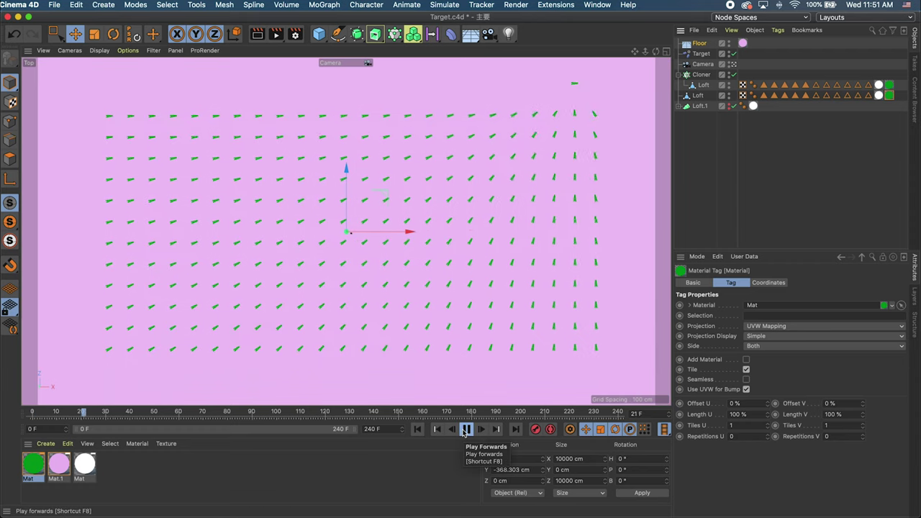
pyautogui.click(466, 428)
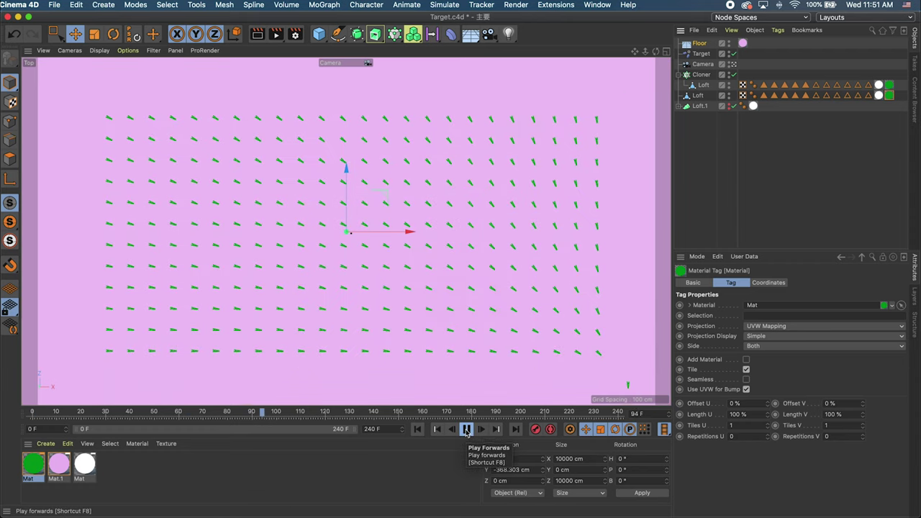
pyautogui.click(416, 429)
pyautogui.click(276, 34)
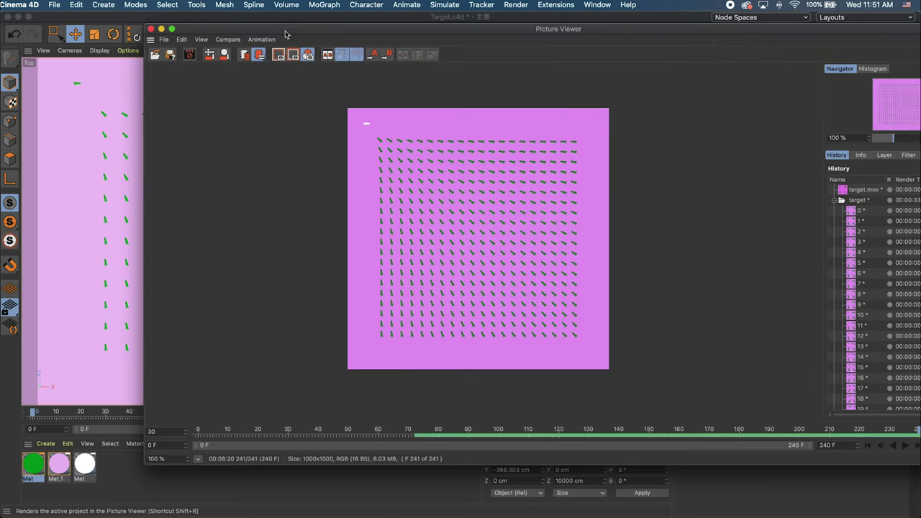